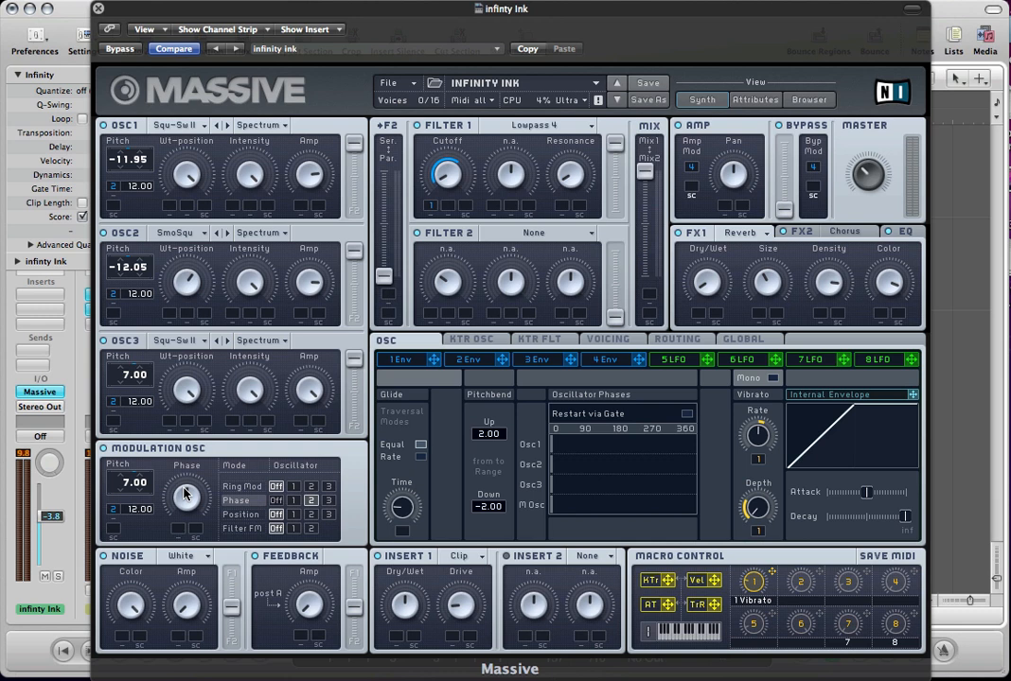
# Play back the synth part in the arrangement with the plug-in window closed, and stop the playback.
pyautogui.press('super+w')
pyautogui.press('s')
pyautogui.press('space')
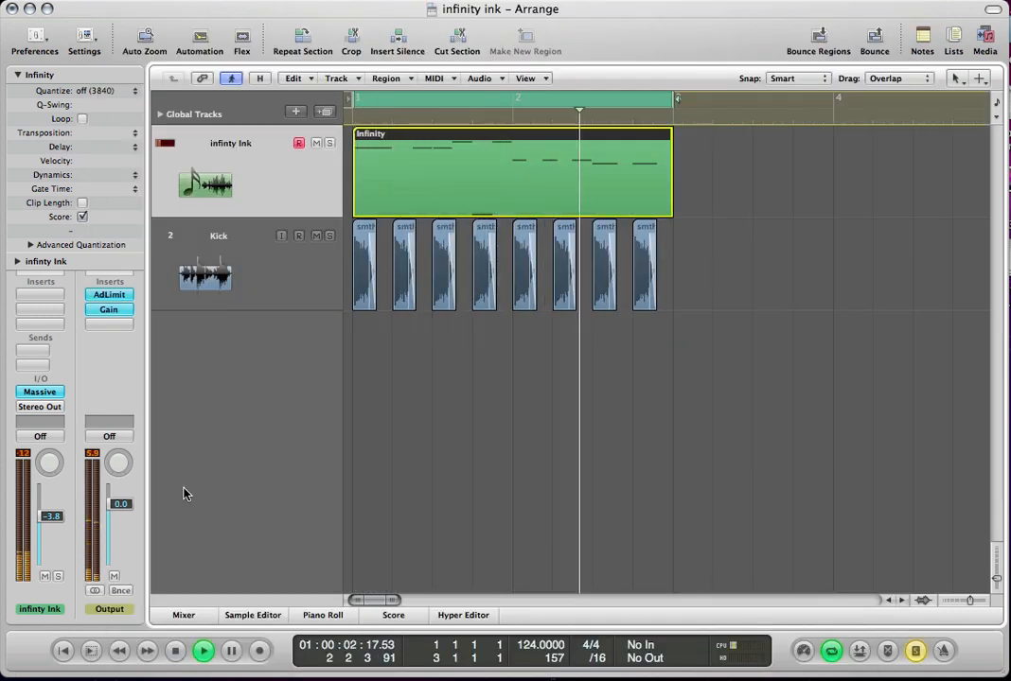
pyautogui.press('space')
# Reopen the Massive instrument on the infinty Ink track and start a new, empty sound.
pyautogui.click(39, 392)
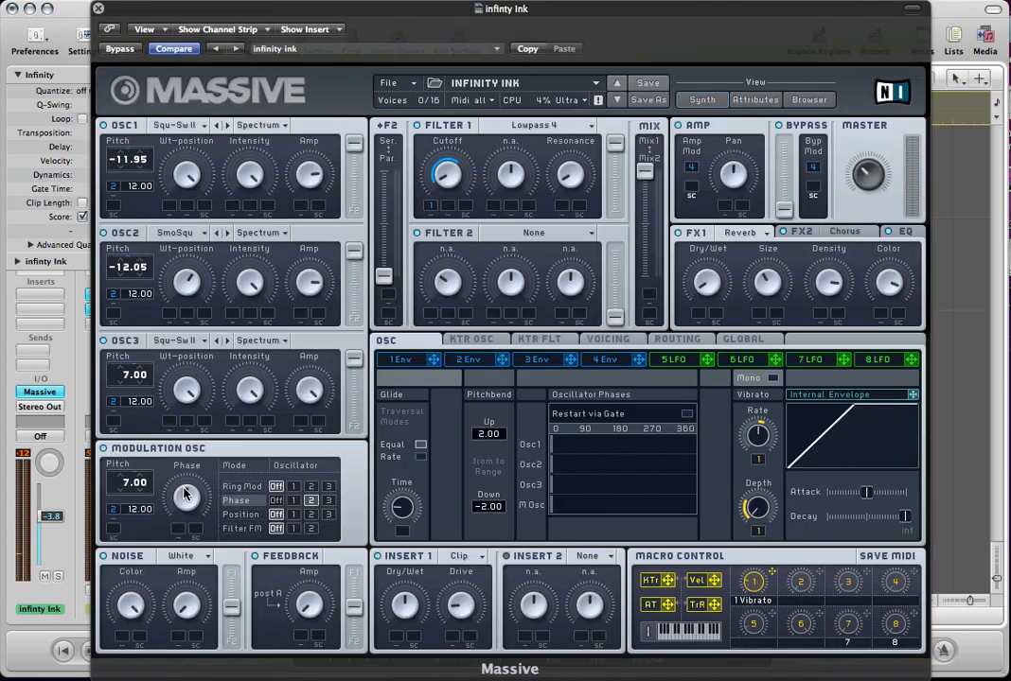
pyautogui.click(388, 83)
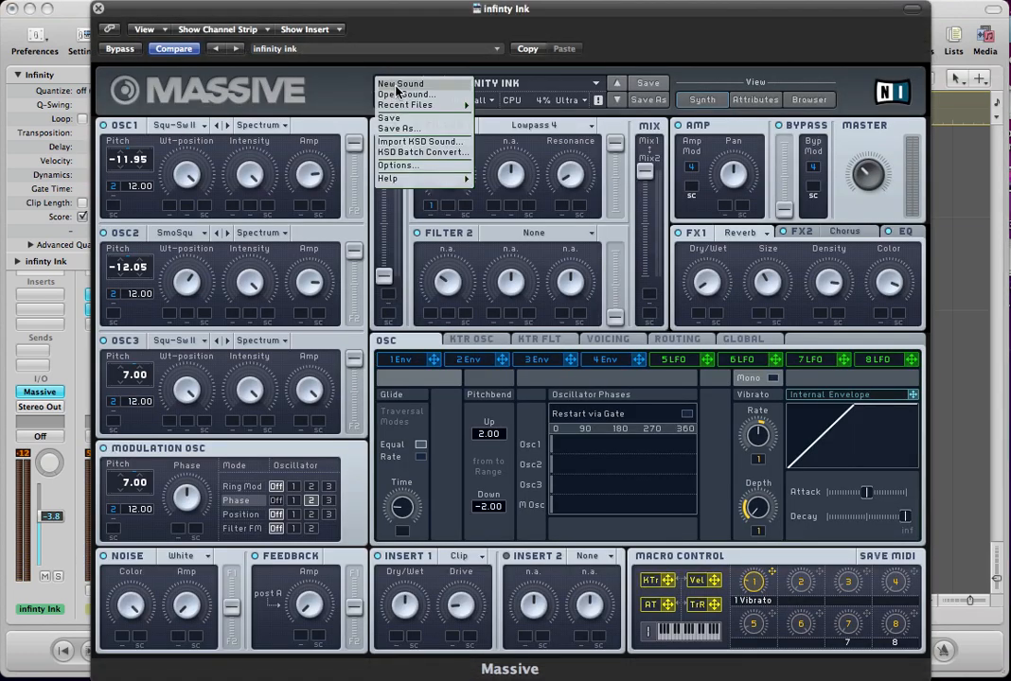
pyautogui.click(388, 84)
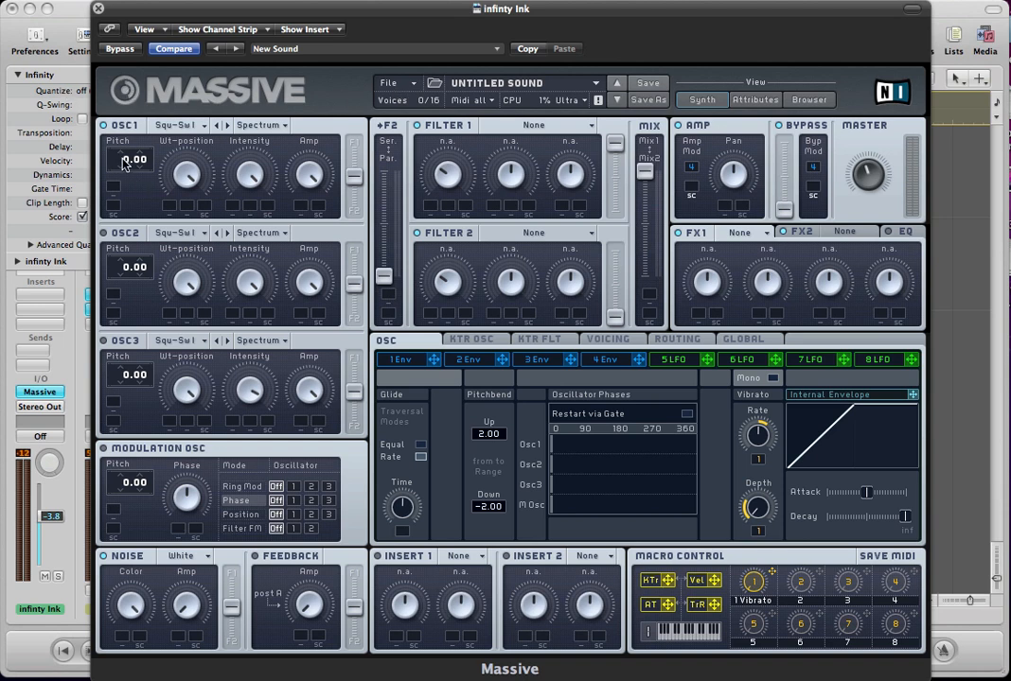
# Set OSC1's pitch to -11.95 and its wavetable to Square-Saw II.
pyautogui.moveTo(125, 163); pyautogui.dragTo(149, 161)
pyautogui.click(174, 126)
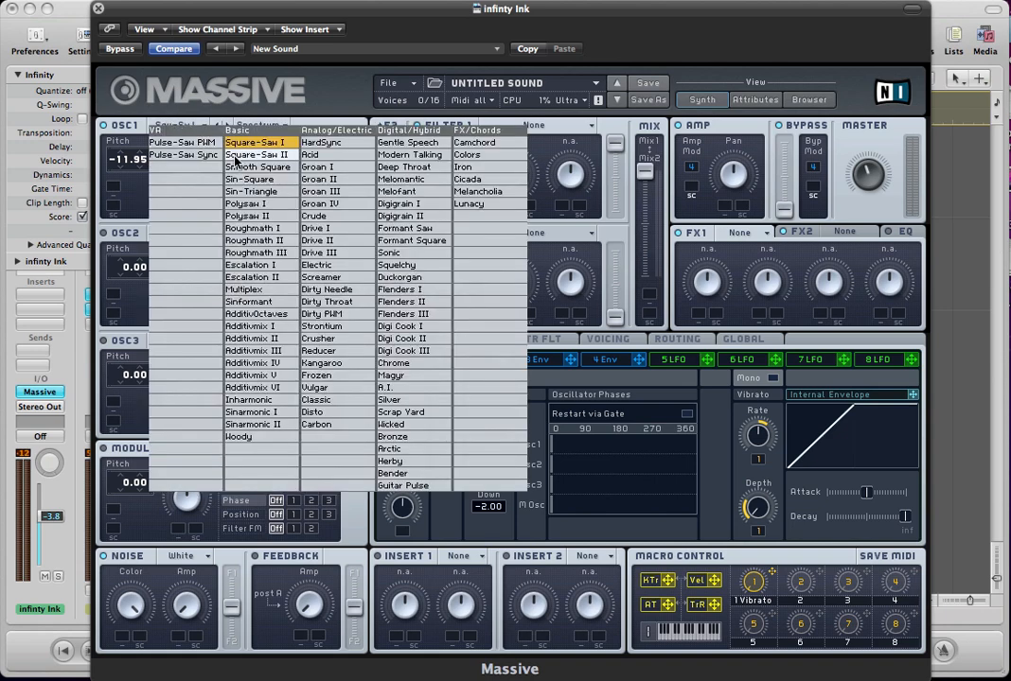
pyautogui.click(236, 157)
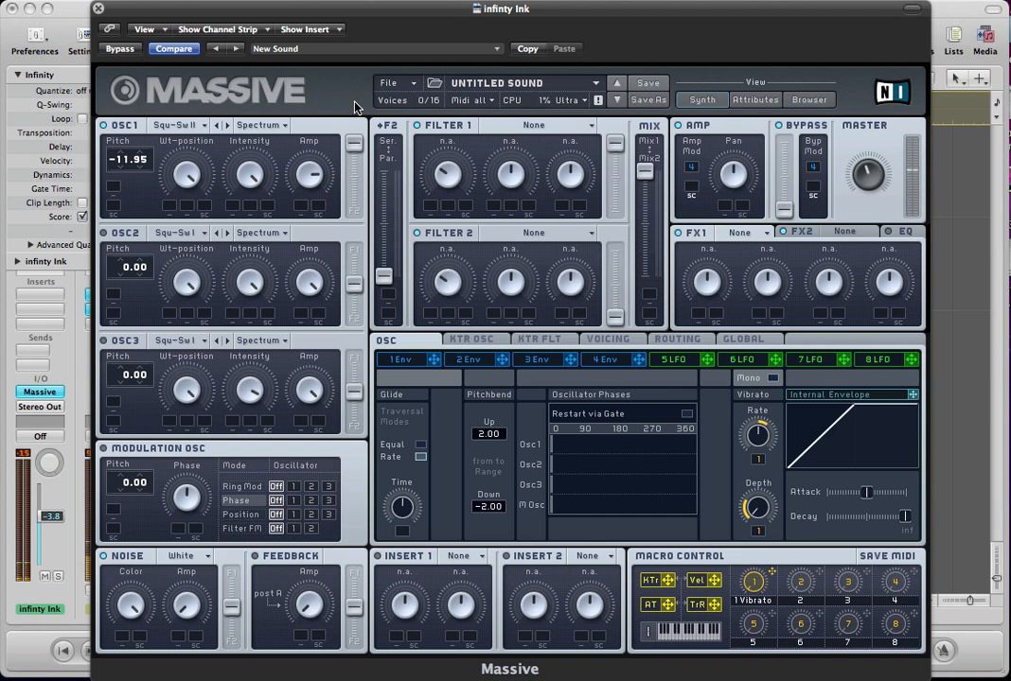
# Set OSC2 to the Smooth Square wavetable at pitch -12.05 and route it fully to Filter 1.
pyautogui.click(176, 232)
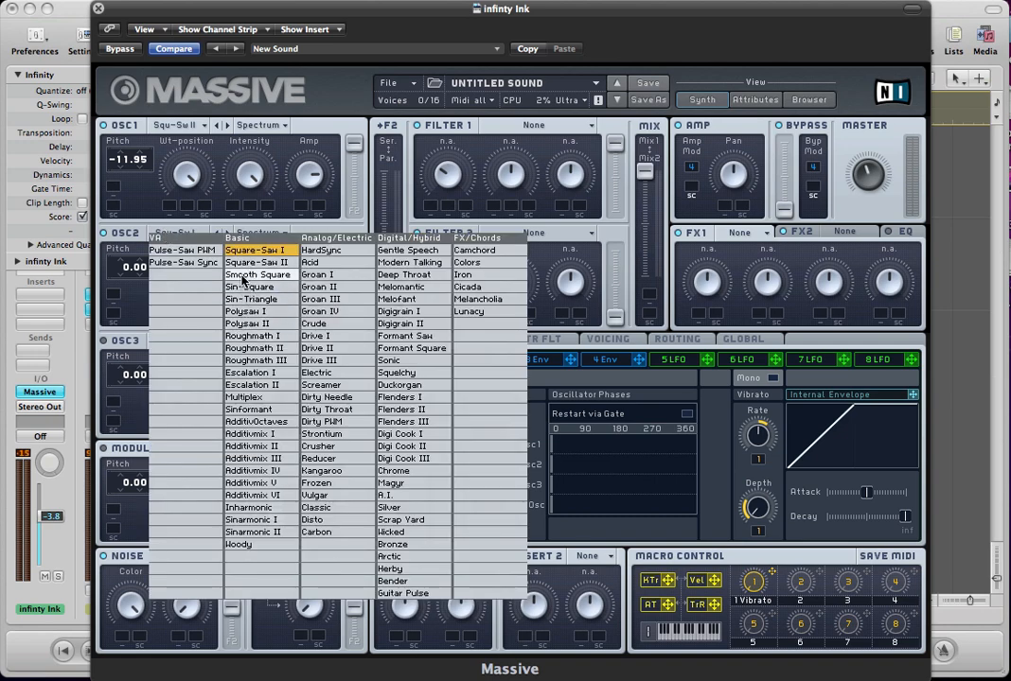
pyautogui.click(244, 276)
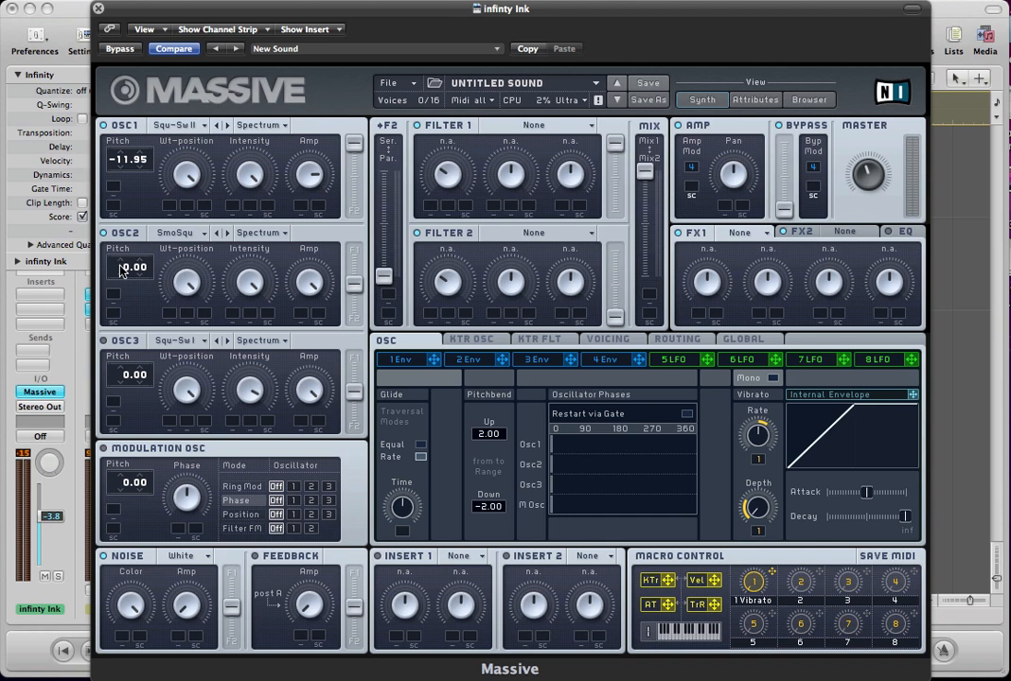
pyautogui.moveTo(122, 271); pyautogui.dragTo(121, 275)
pyautogui.moveTo(141, 268); pyautogui.dragTo(140, 283)
pyautogui.moveTo(354, 283); pyautogui.dragTo(354, 202)
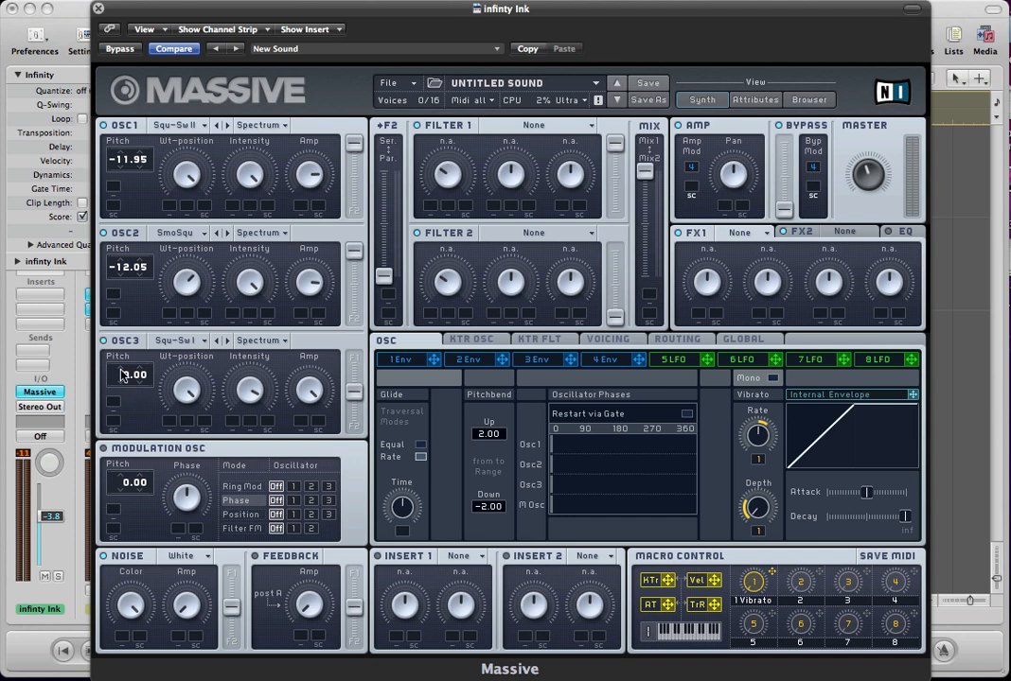
# Set OSC3 to pitch 7.00 with the Square-Saw II wavetable and route it fully to Filter 1.
pyautogui.moveTo(132, 381); pyautogui.dragTo(142, 369)
pyautogui.click(161, 343)
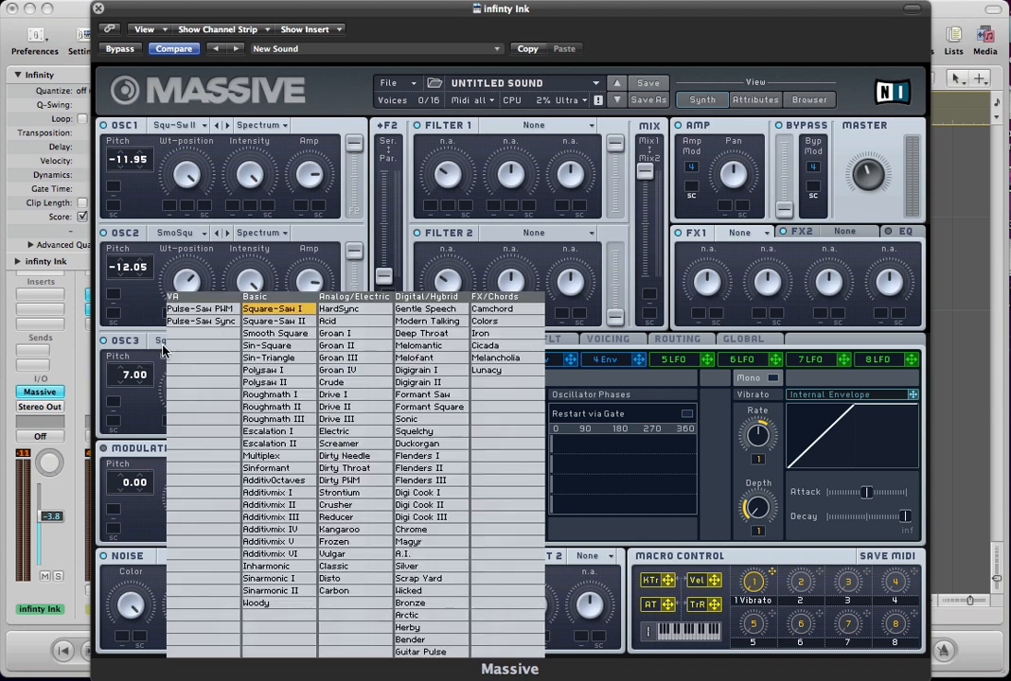
pyautogui.click(252, 323)
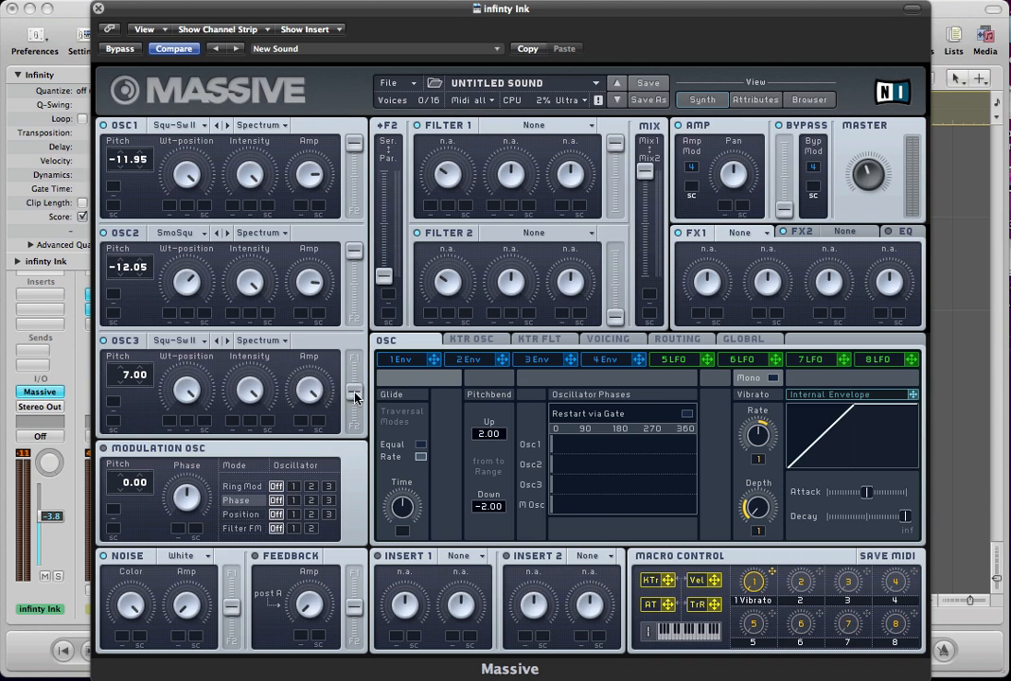
pyautogui.moveTo(354, 392); pyautogui.dragTo(354, 357)
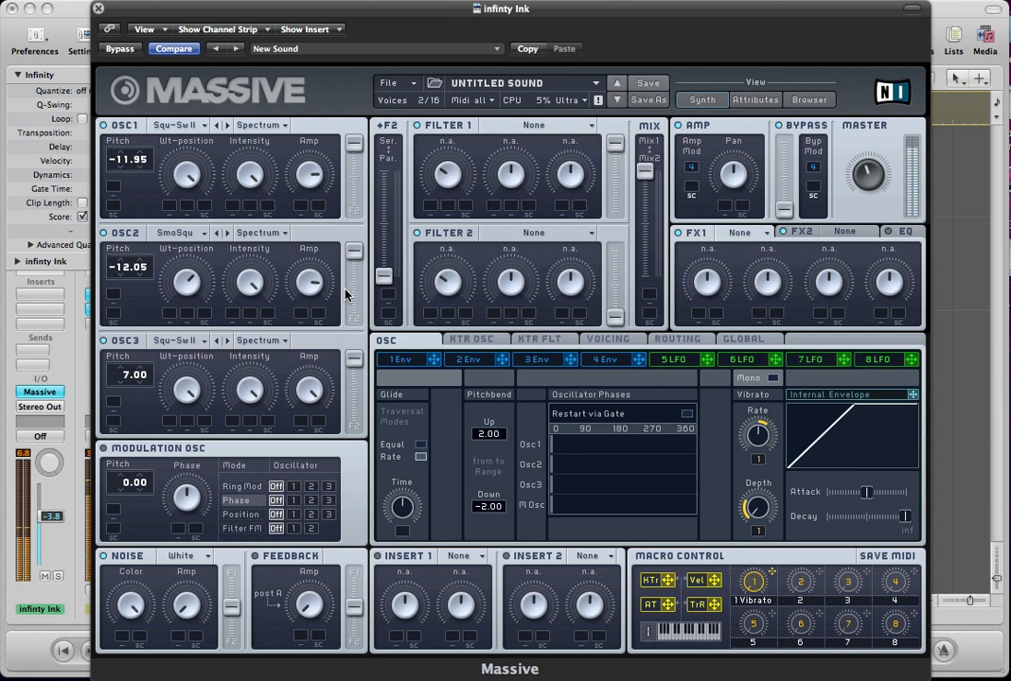
# Lower the track's volume to -4.8 and set the Modulation Osc to pitch 7.00 with phase modulation of oscillator 2.
pyautogui.moveTo(58, 517); pyautogui.dragTo(58, 526)
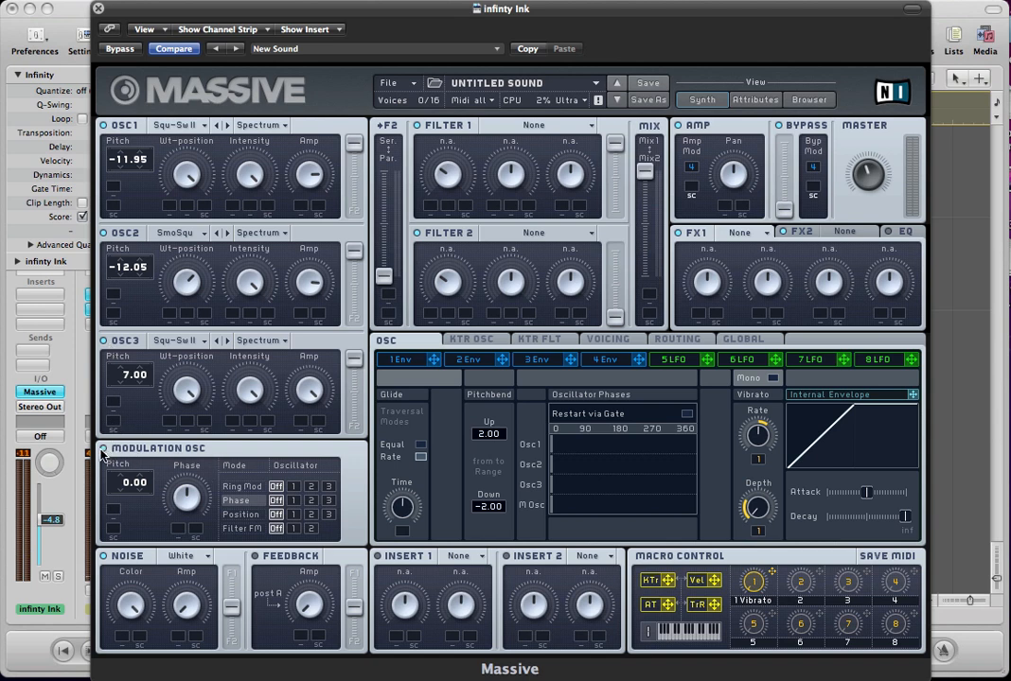
pyautogui.moveTo(122, 481); pyautogui.dragTo(134, 474)
pyautogui.click(311, 501)
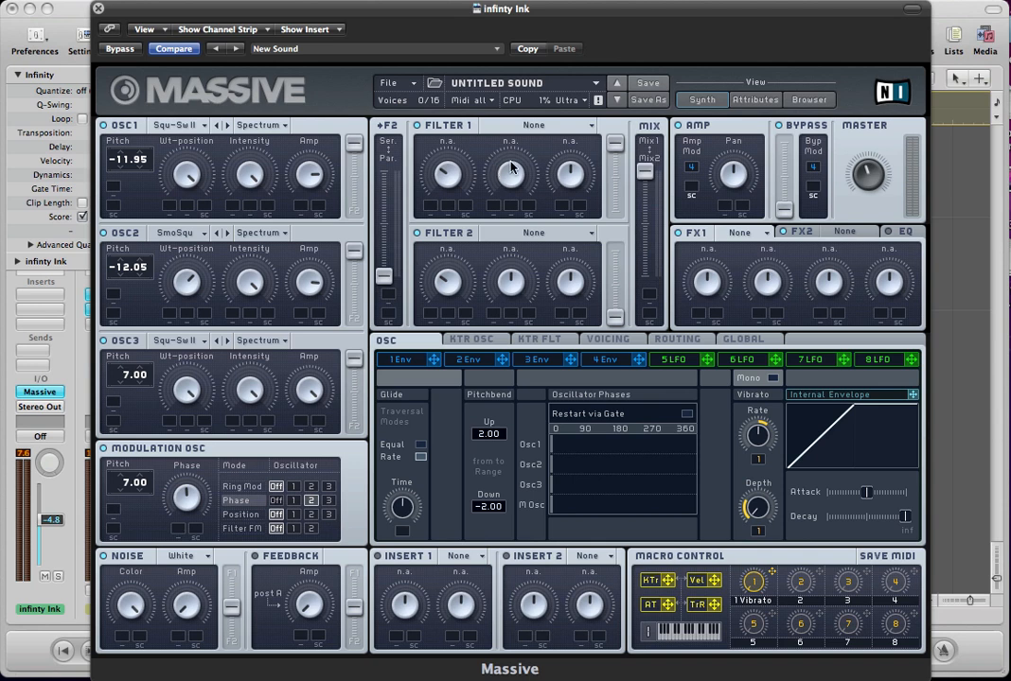
# Set Filter 1 to Lowpass 4 with a low cutoff and slightly raised resonance.
pyautogui.click(528, 126)
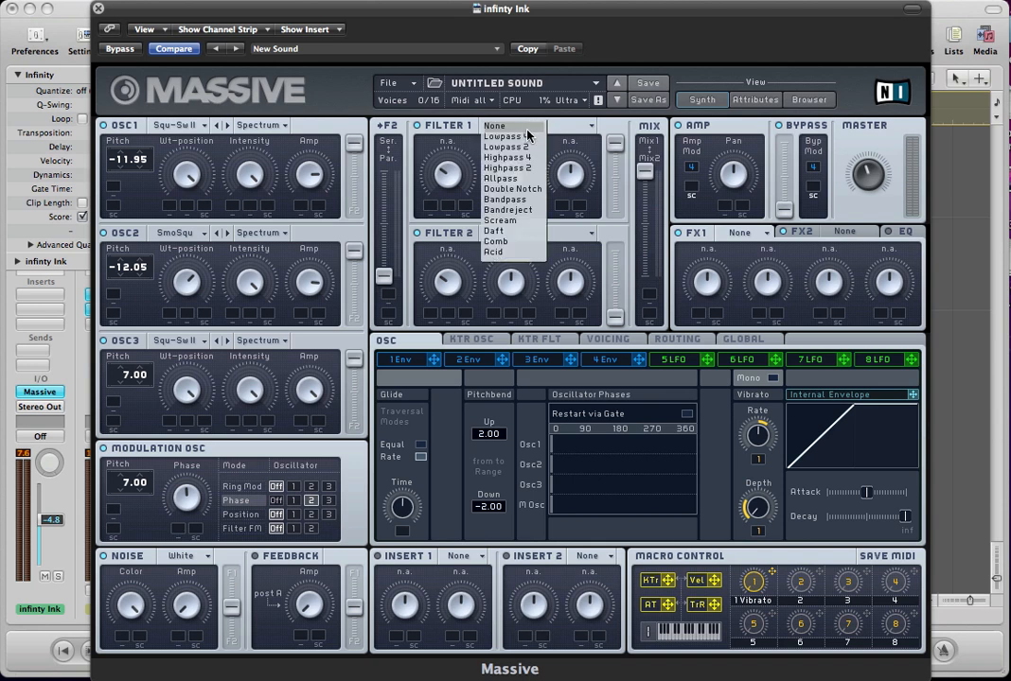
pyautogui.click(527, 136)
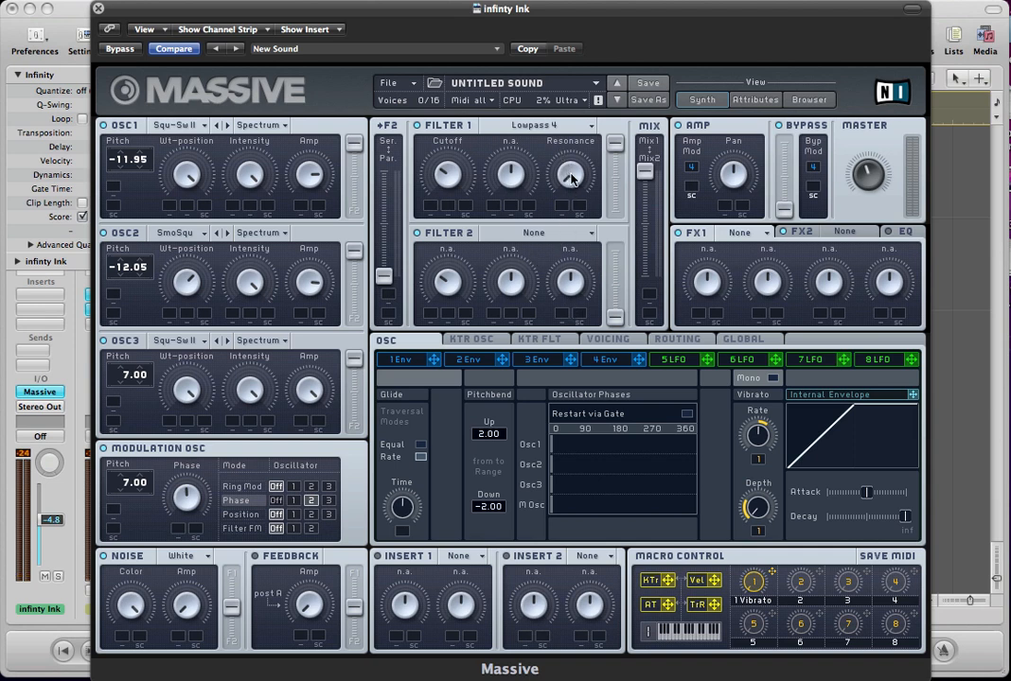
pyautogui.moveTo(570, 174); pyautogui.dragTo(570, 170)
pyautogui.moveTo(646, 172)
pyautogui.mouseDown()
pyautogui.moveTo(649, 272)
pyautogui.moveTo(647, 142)
pyautogui.moveTo(649, 168)
pyautogui.mouseUp()
# Modulate Filter 1's cutoff with envelope 1, giving the envelope a longer attack, slightly shorter decay and lower decay level.
pyautogui.click(400, 360)
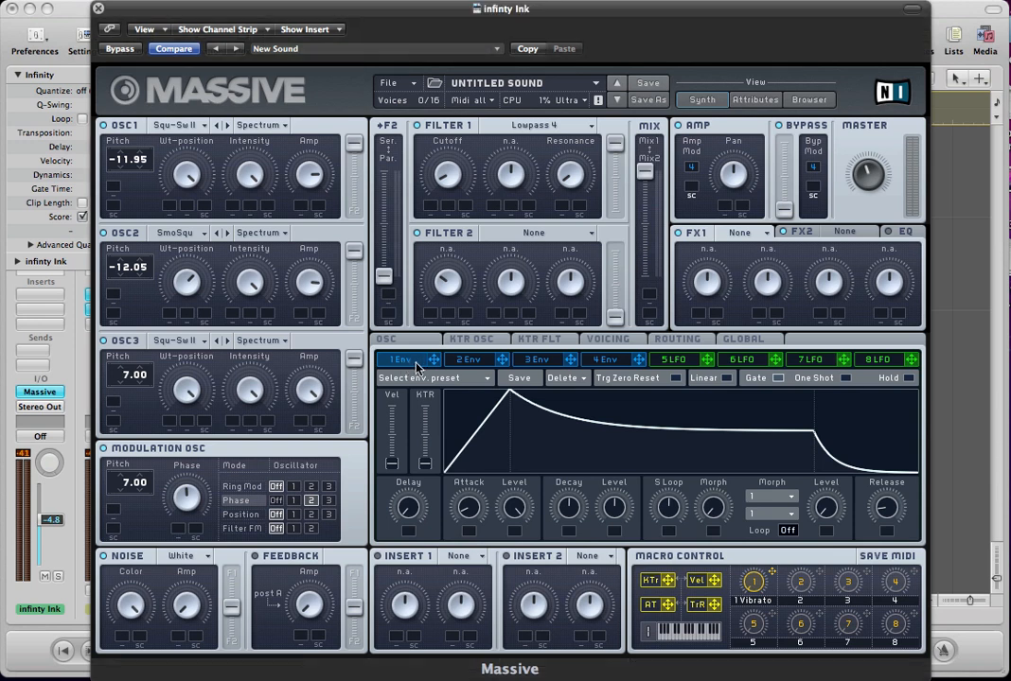
pyautogui.moveTo(432, 363); pyautogui.dragTo(424, 140)
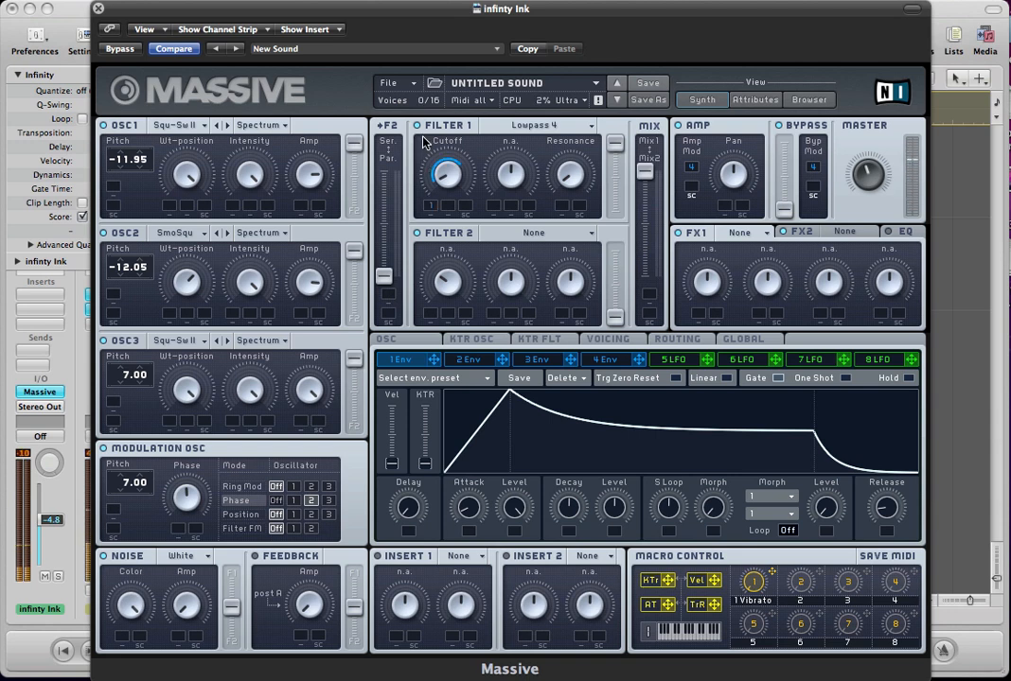
pyautogui.moveTo(467, 512); pyautogui.dragTo(473, 508)
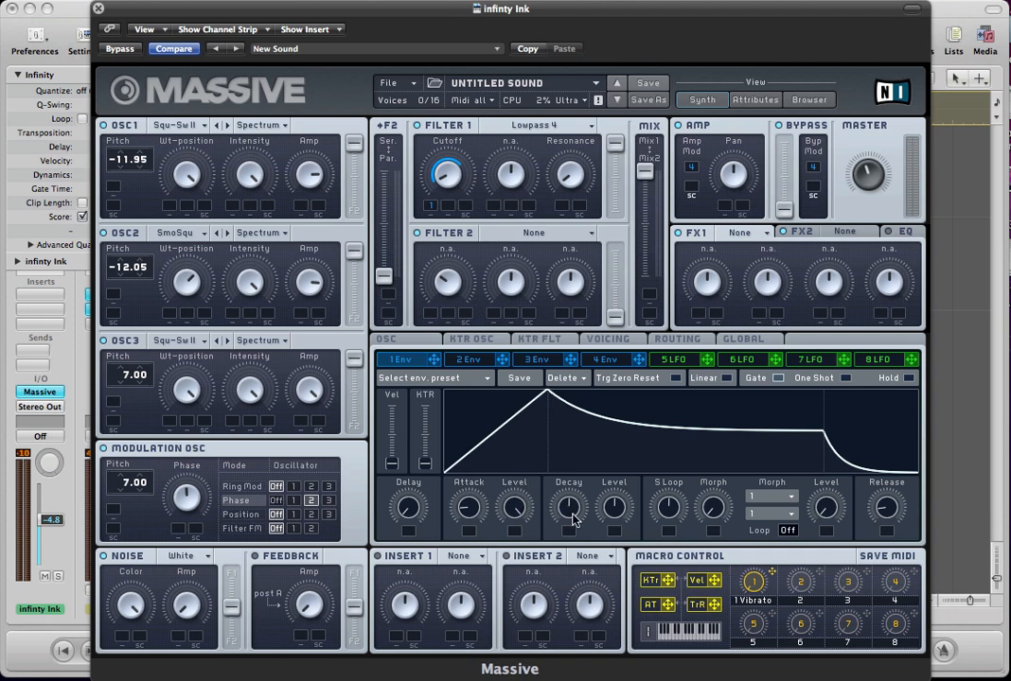
pyautogui.moveTo(568, 512); pyautogui.dragTo(616, 541)
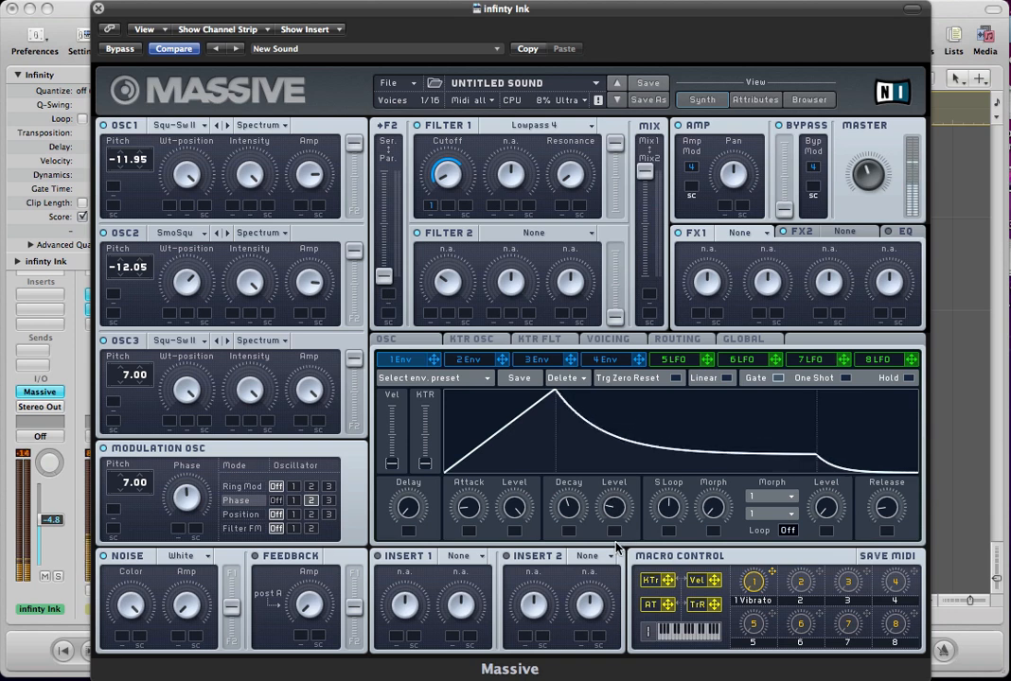
pyautogui.moveTo(886, 509)
pyautogui.mouseDown()
pyautogui.moveTo(889, 518)
pyautogui.moveTo(885, 510)
pyautogui.mouseUp()
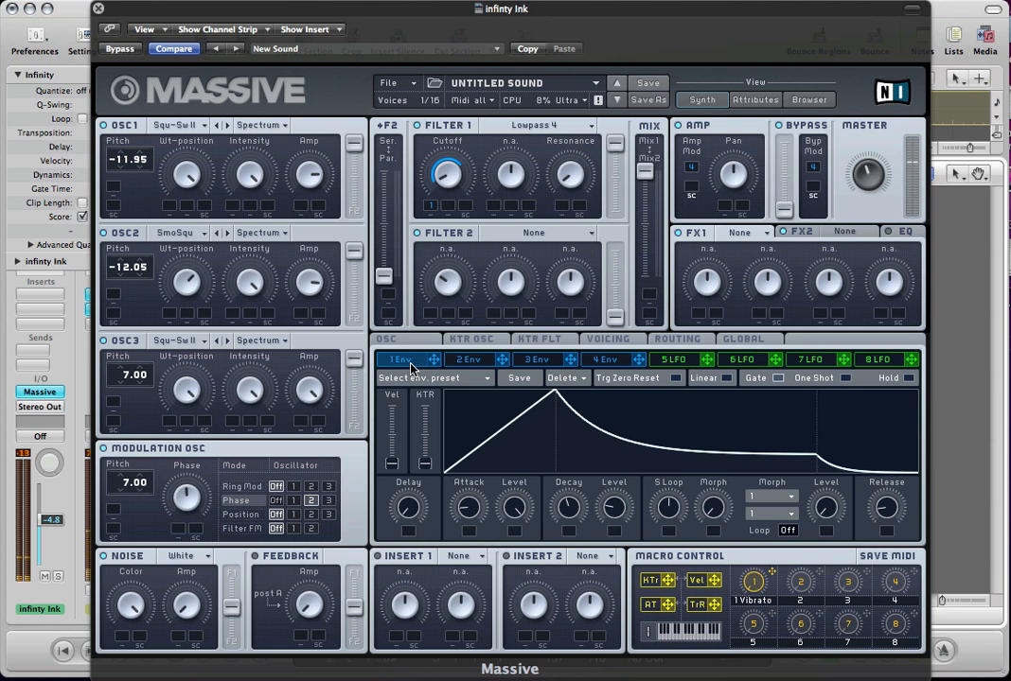
# Assign envelope 2 to the pitch of OSC1, OSC2, OSC3 and the Modulation Osc with an amount of 12.00 each.
pyautogui.click(470, 360)
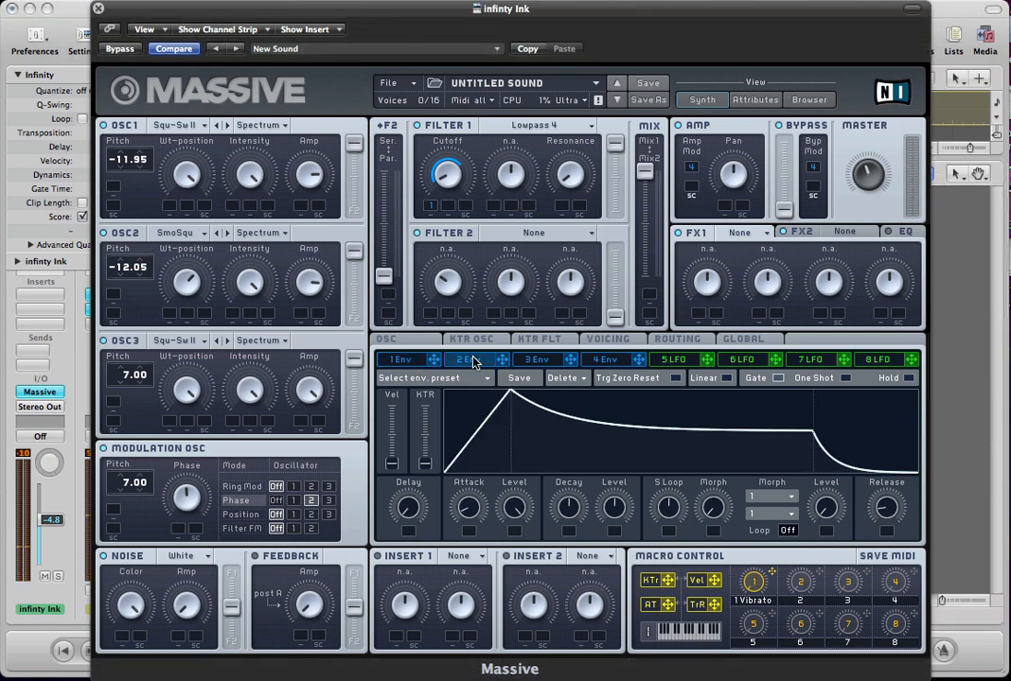
pyautogui.moveTo(503, 360); pyautogui.dragTo(135, 191)
pyautogui.moveTo(505, 361); pyautogui.dragTo(144, 294)
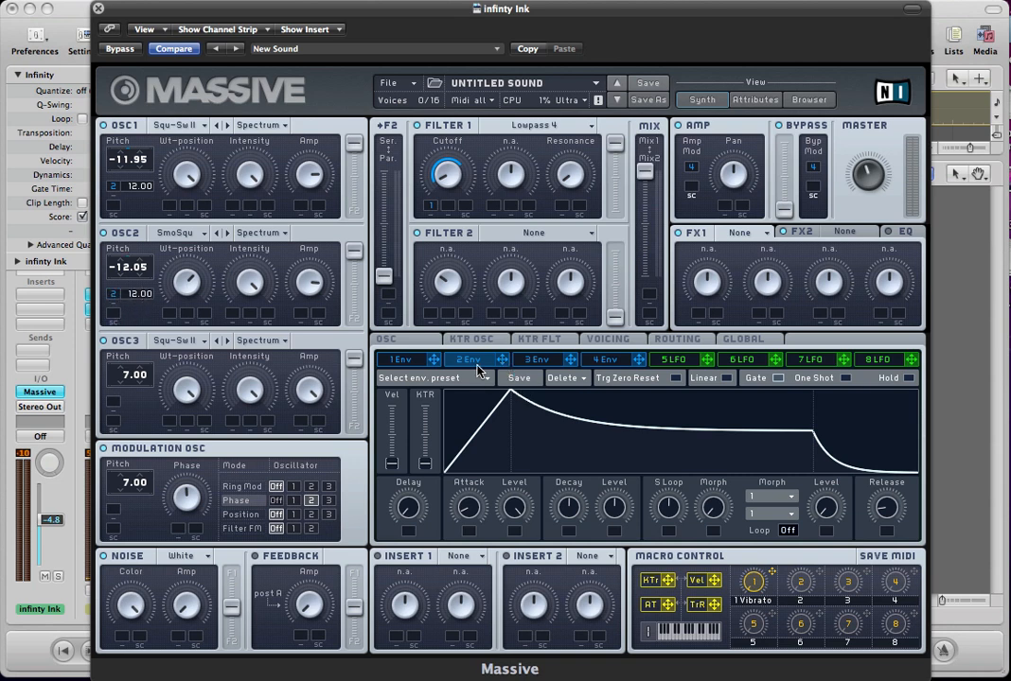
pyautogui.moveTo(504, 367); pyautogui.dragTo(115, 402)
pyautogui.moveTo(503, 364); pyautogui.dragTo(111, 516)
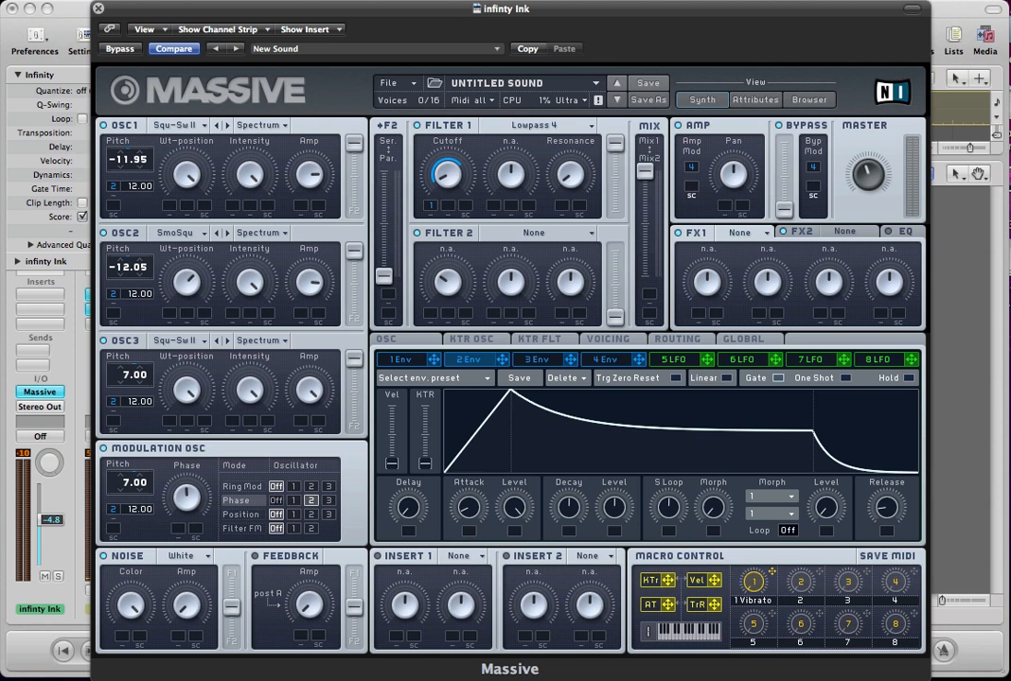
# Shape envelope 2 into a short pluck with minimum attack, short decay, zero decay level and a slightly reduced attack level.
pyautogui.moveTo(612, 500); pyautogui.dragTo(605, 602)
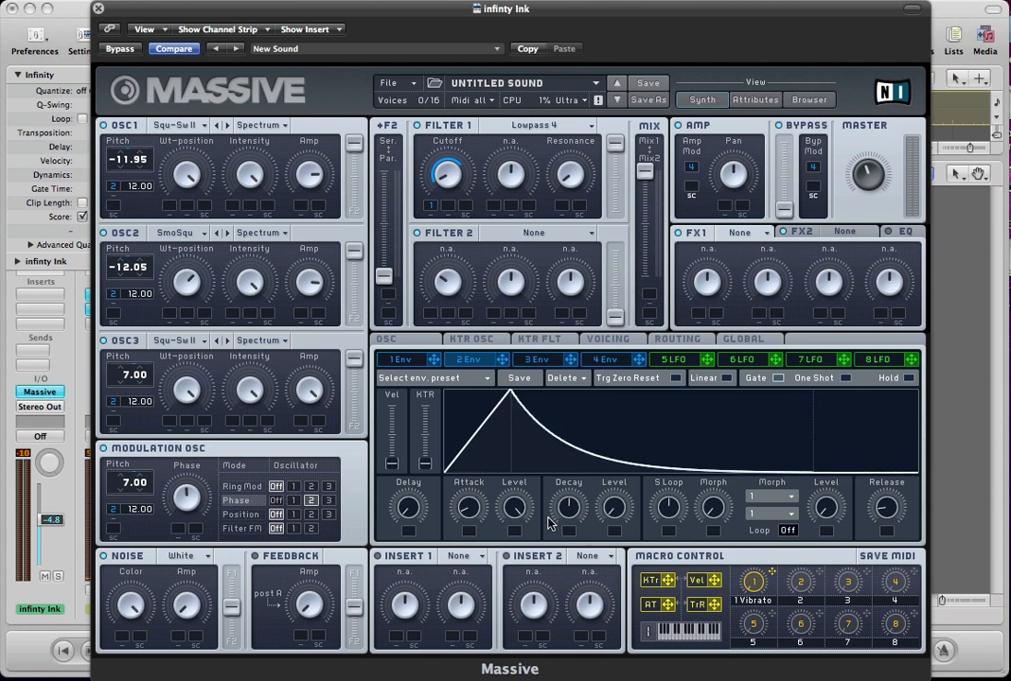
pyautogui.moveTo(563, 511); pyautogui.dragTo(557, 556)
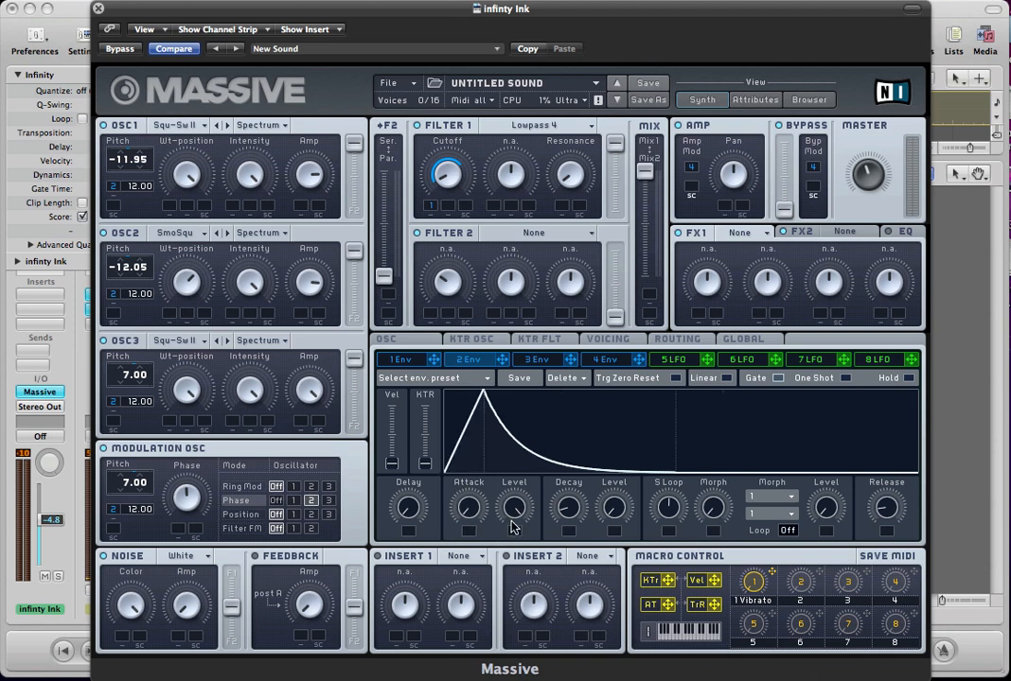
pyautogui.moveTo(516, 536); pyautogui.dragTo(564, 502)
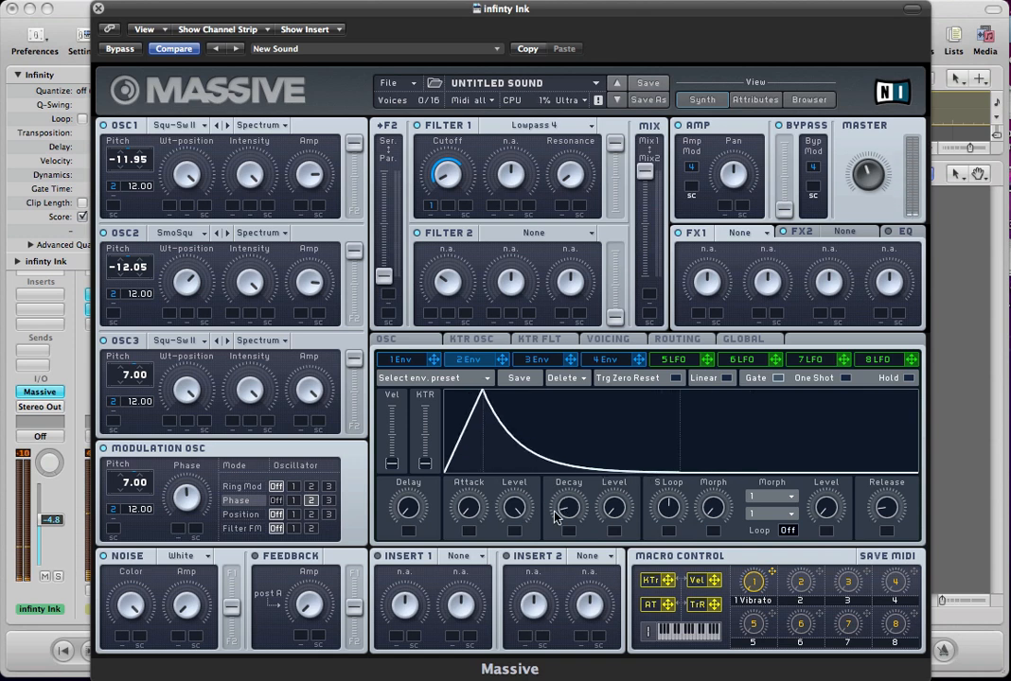
pyautogui.moveTo(511, 525); pyautogui.dragTo(511, 536)
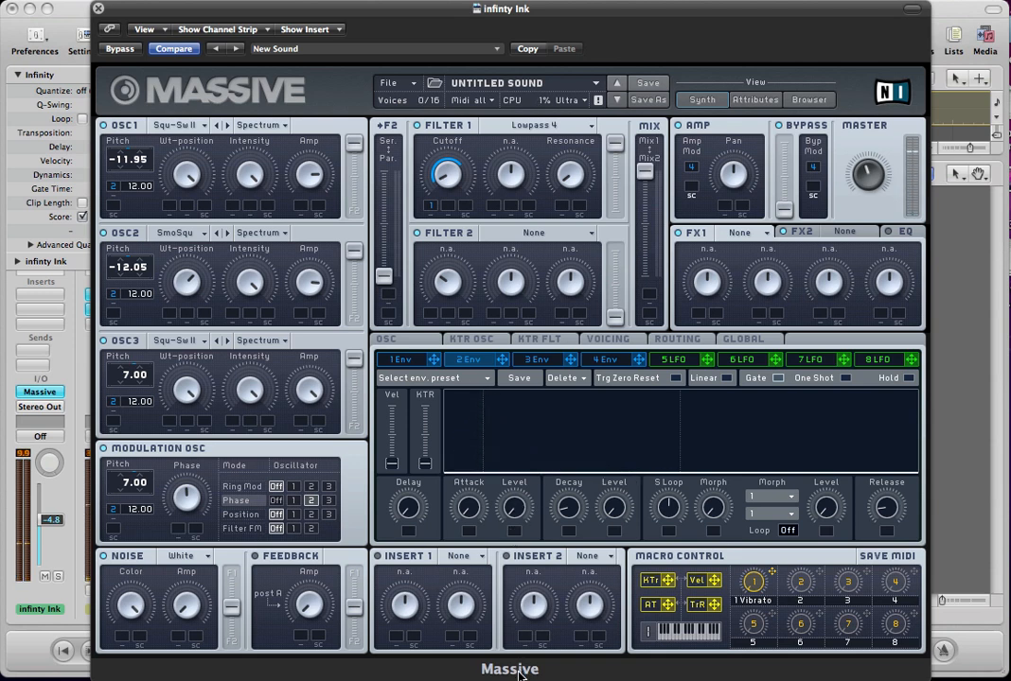
pyautogui.moveTo(511, 535)
pyautogui.mouseDown()
pyautogui.moveTo(506, 470)
pyautogui.moveTo(512, 526)
pyautogui.mouseUp()
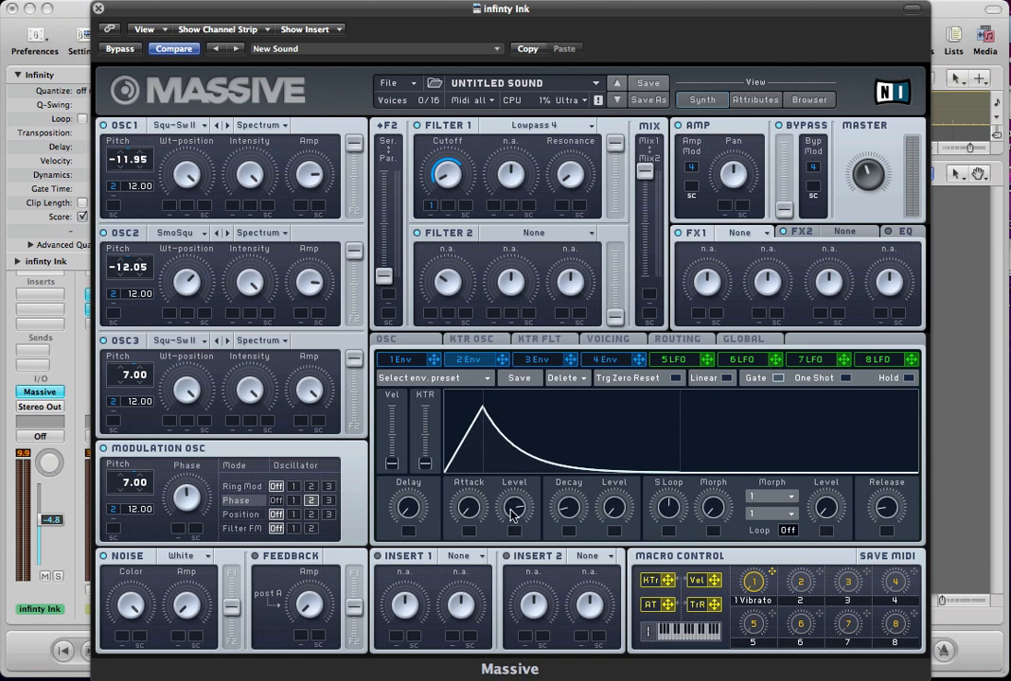
# Shorten the attack of envelope 4 to its minimum.
pyautogui.click(606, 359)
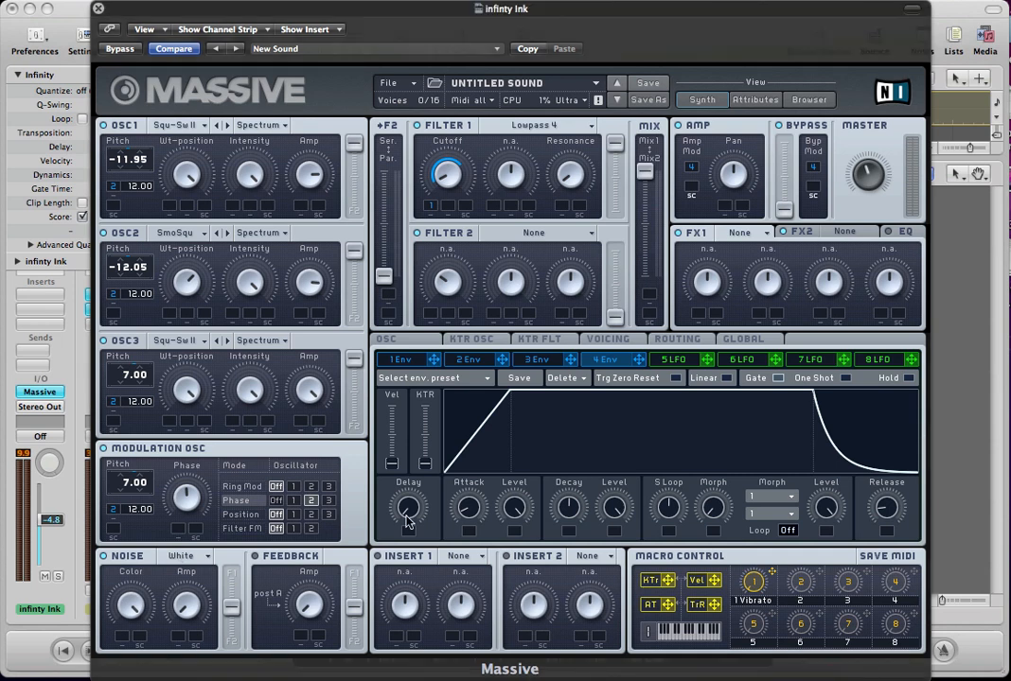
pyautogui.moveTo(466, 503); pyautogui.dragTo(465, 543)
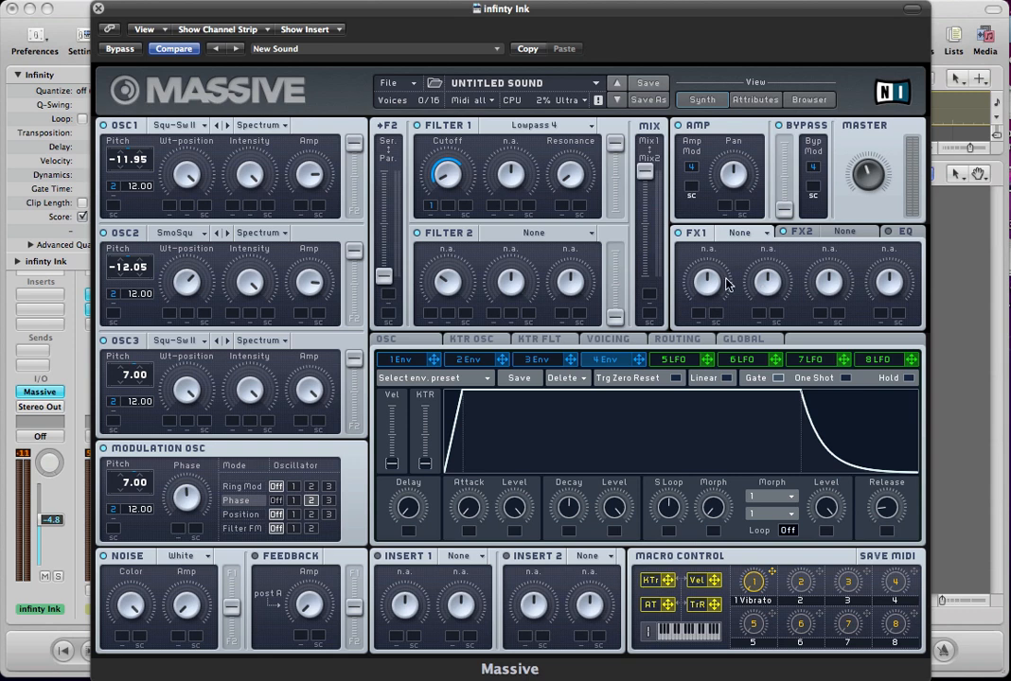
pyautogui.click(28, 350)
pyautogui.moveTo(22, 364)
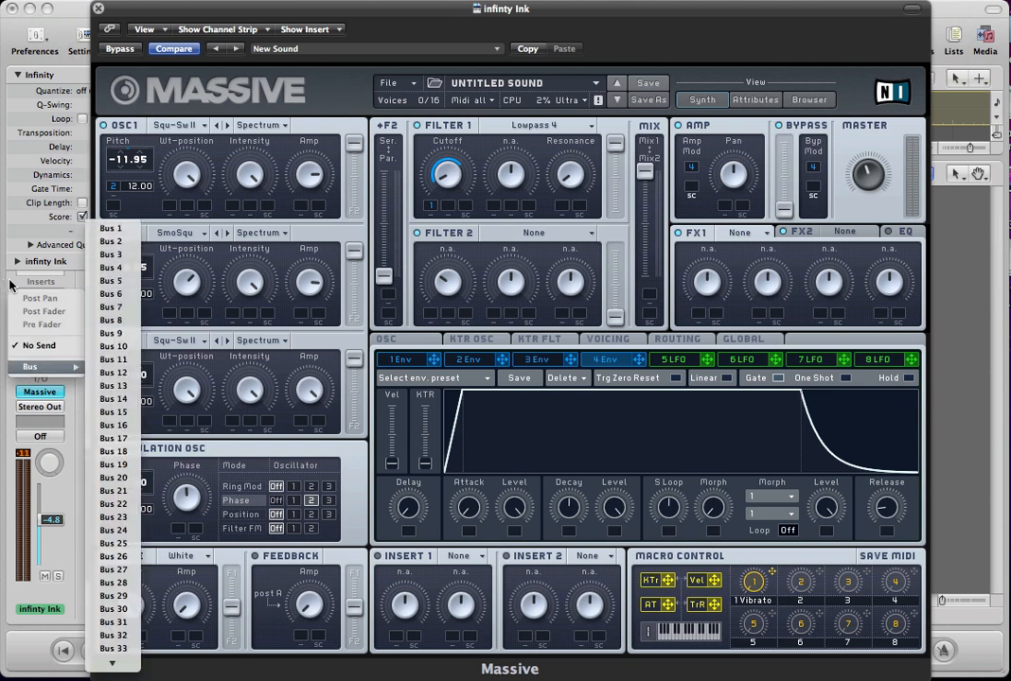
pyautogui.click(9, 239)
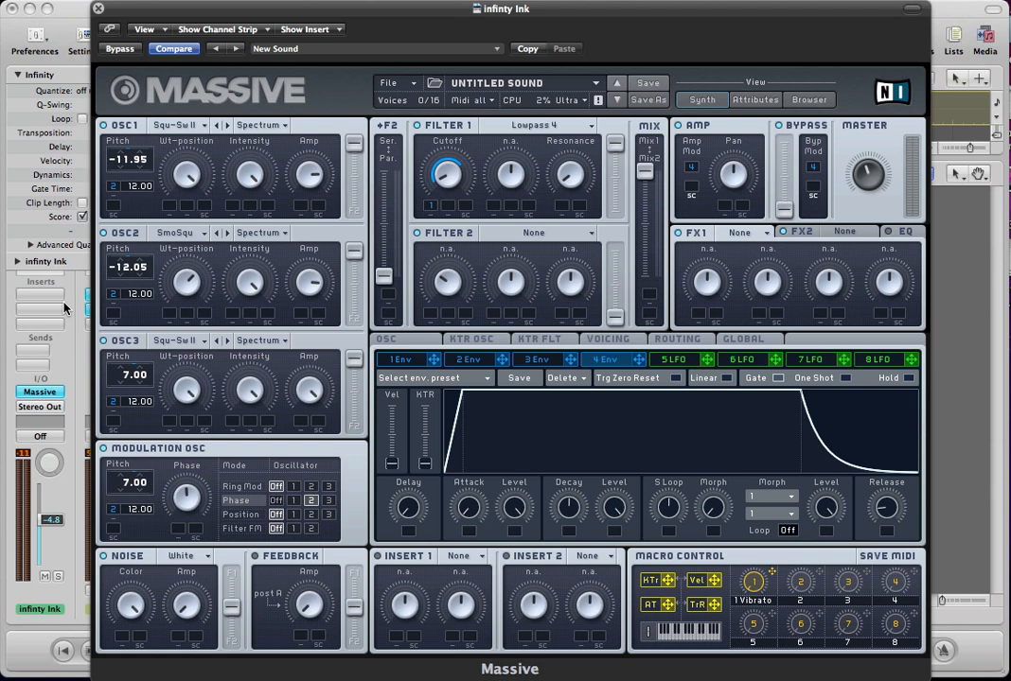
# Load Reverb in the FX1 slot and turn its dry/wet mix down low.
pyautogui.click(747, 233)
pyautogui.click(737, 244)
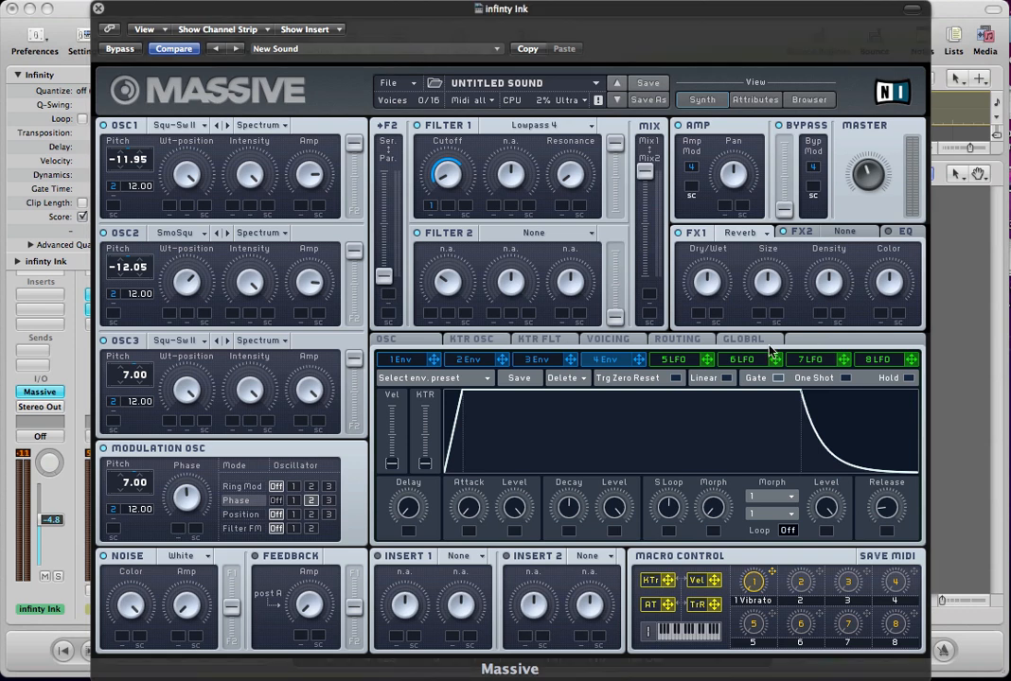
pyautogui.moveTo(706, 284); pyautogui.dragTo(705, 335)
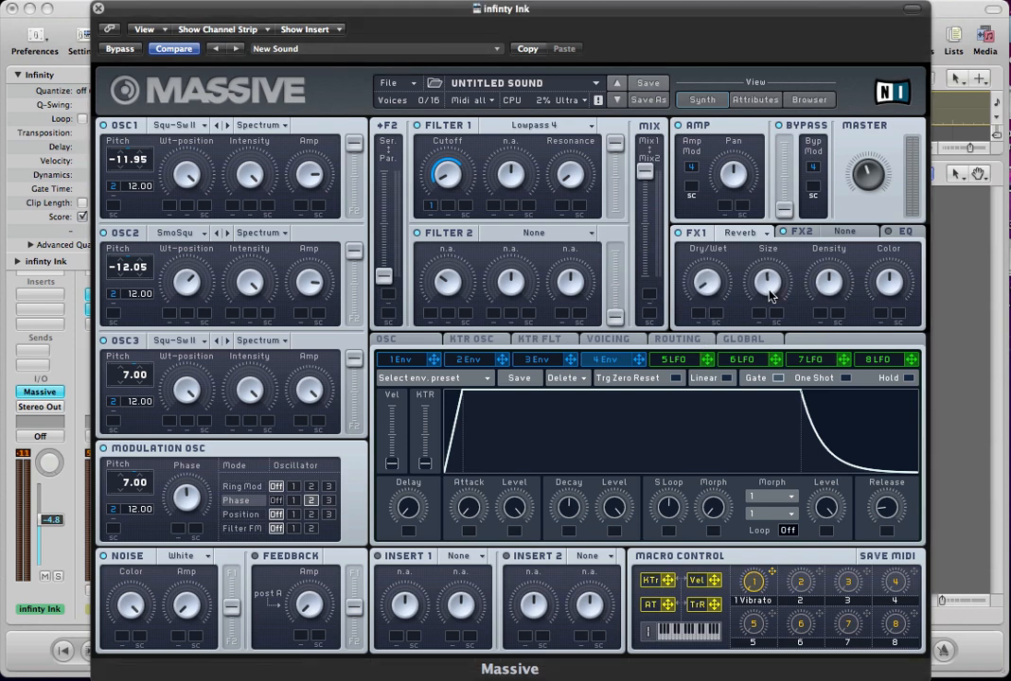
# Load Chorus in the FX2 slot.
pyautogui.click(826, 236)
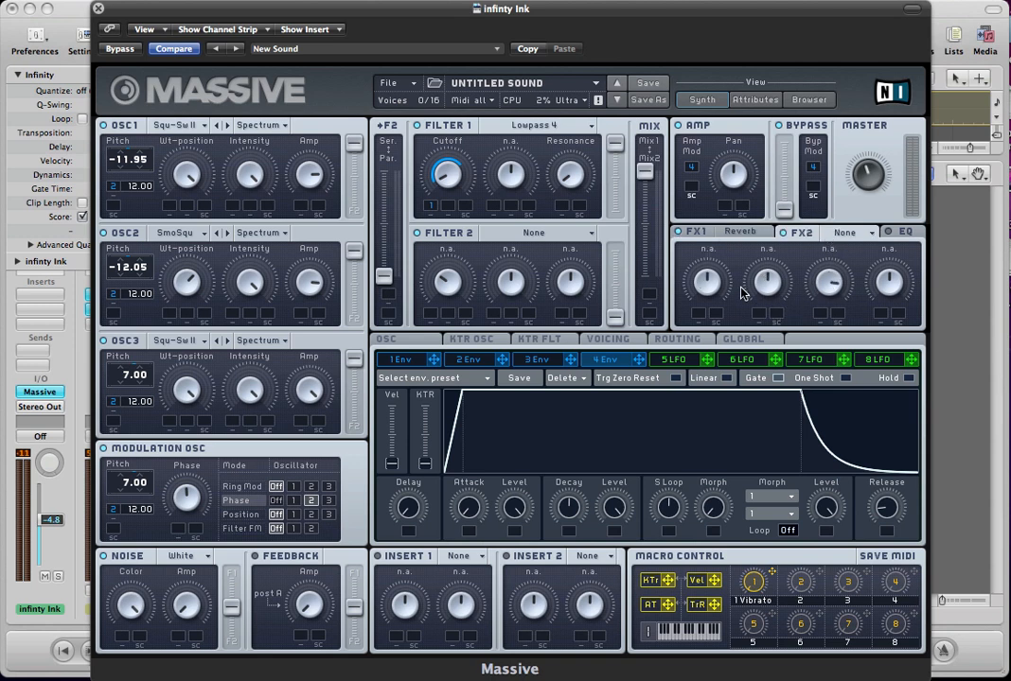
pyautogui.click(742, 233)
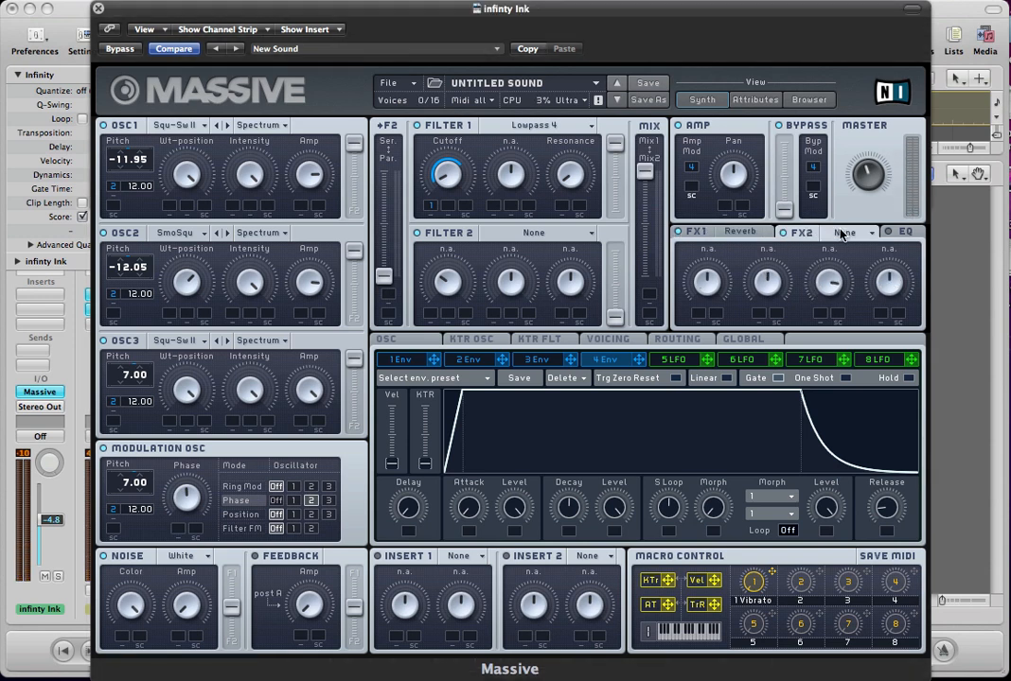
pyautogui.click(841, 232)
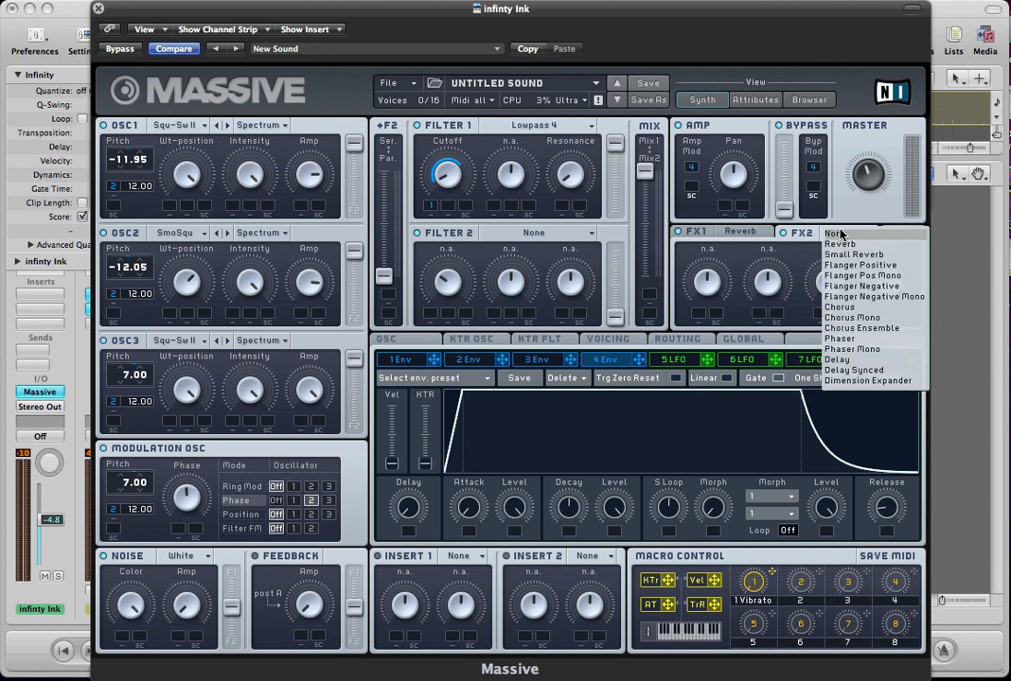
pyautogui.click(840, 307)
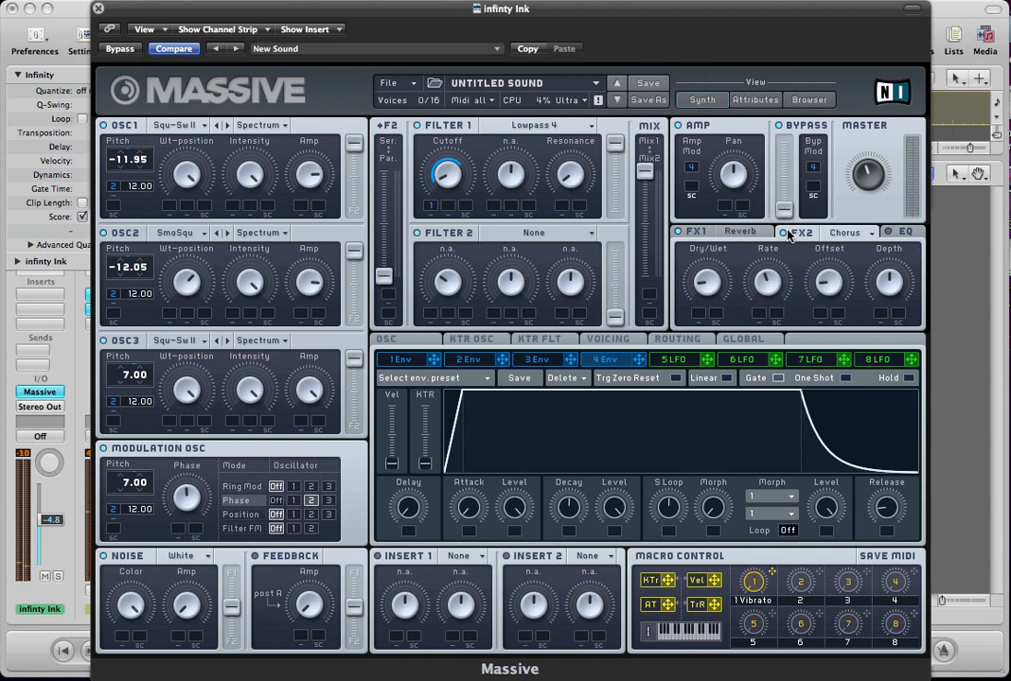
# Enable the EQ and boost the high shelf strongly and the low shelf slightly.
pyautogui.click(914, 232)
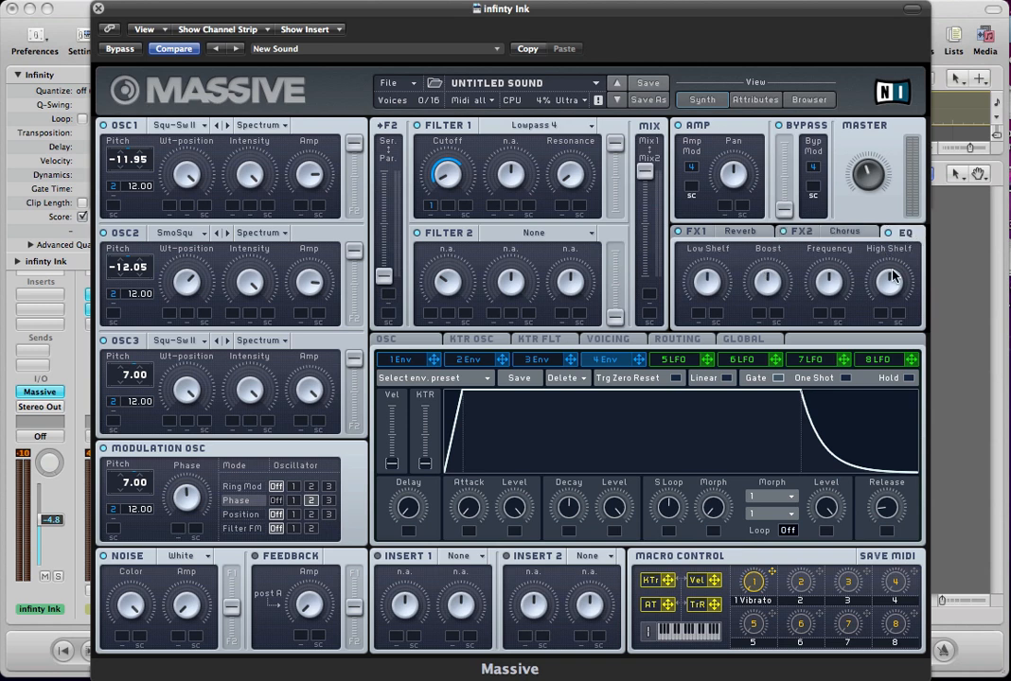
pyautogui.moveTo(889, 274); pyautogui.dragTo(889, 242)
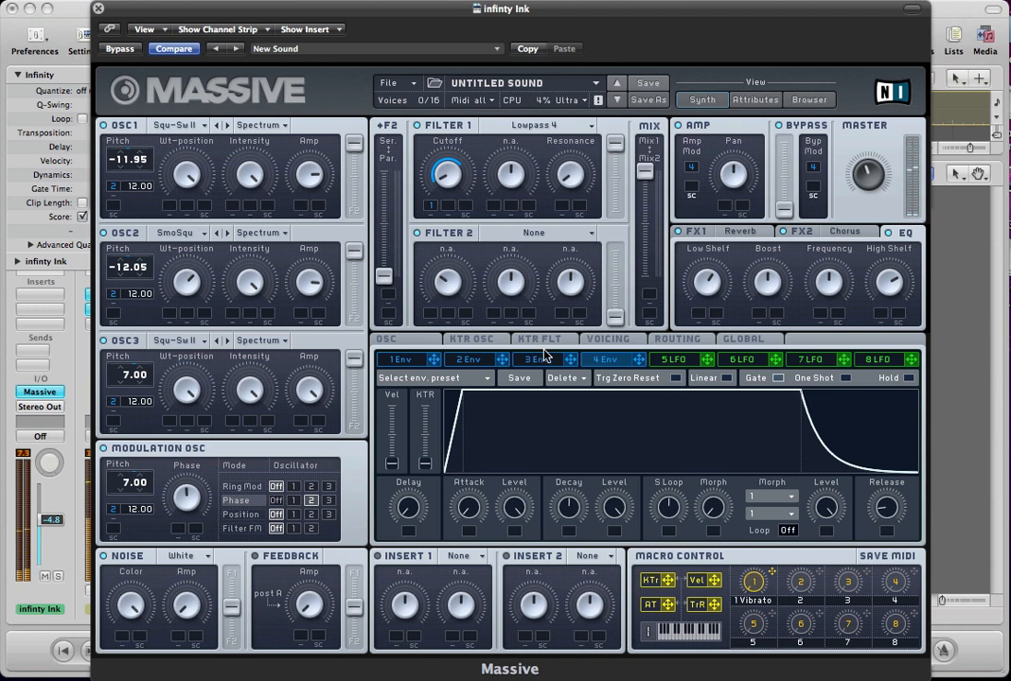
# Set the voicing to Monophon with 2 unisono voices.
pyautogui.click(594, 341)
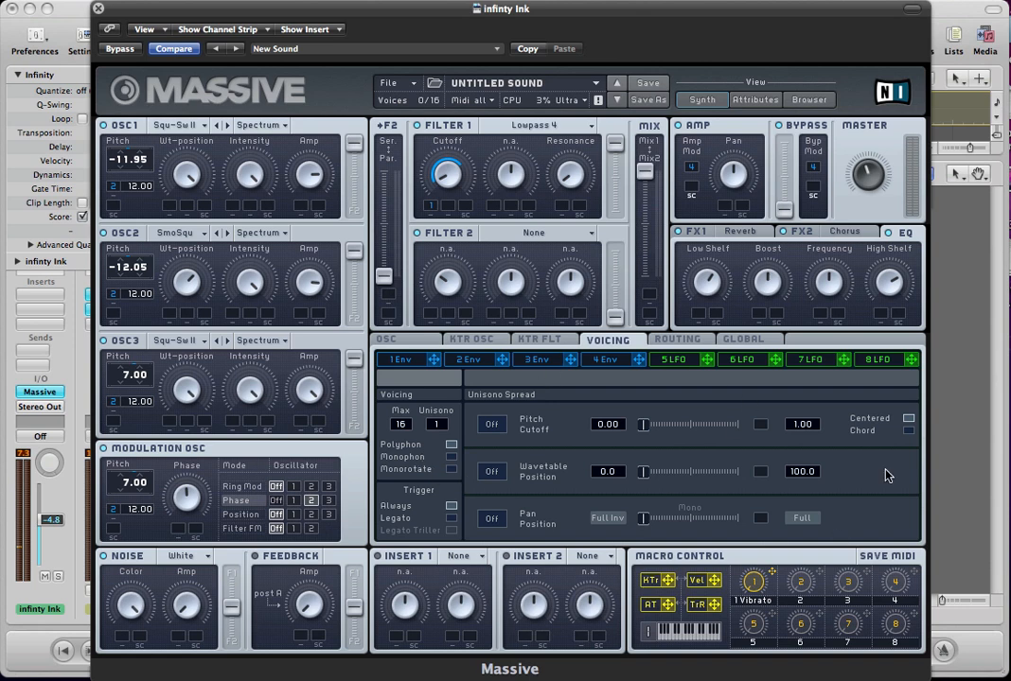
pyautogui.click(450, 456)
pyautogui.scroll(1, 445, 432)
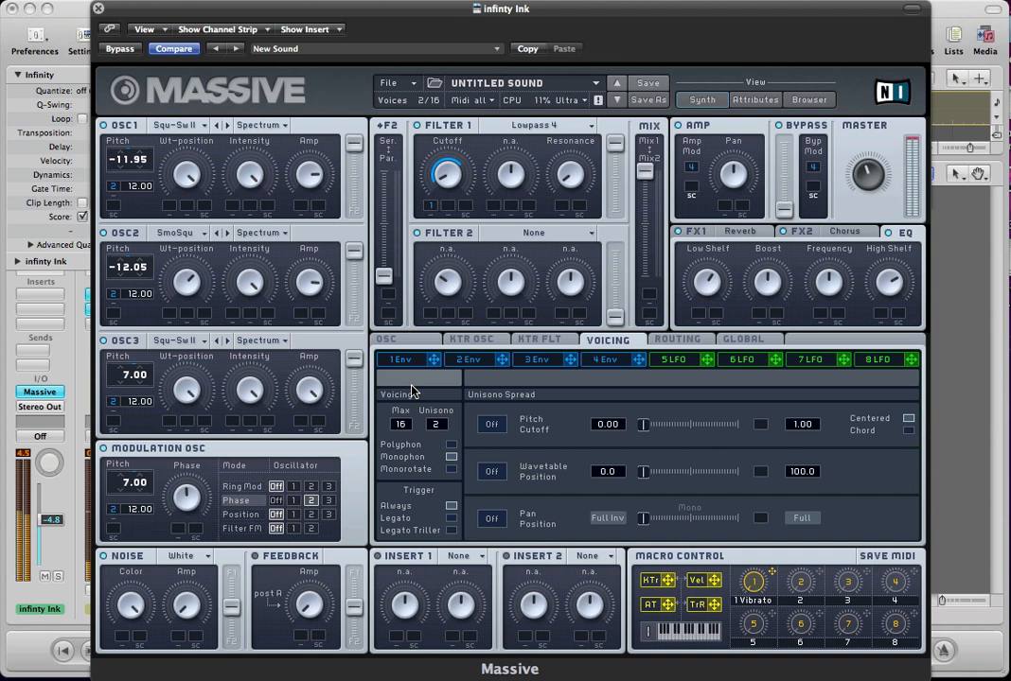
# Compare the sound with Restart via Gate on and off for the oscillator phases, leaving the option off.
pyautogui.click(399, 342)
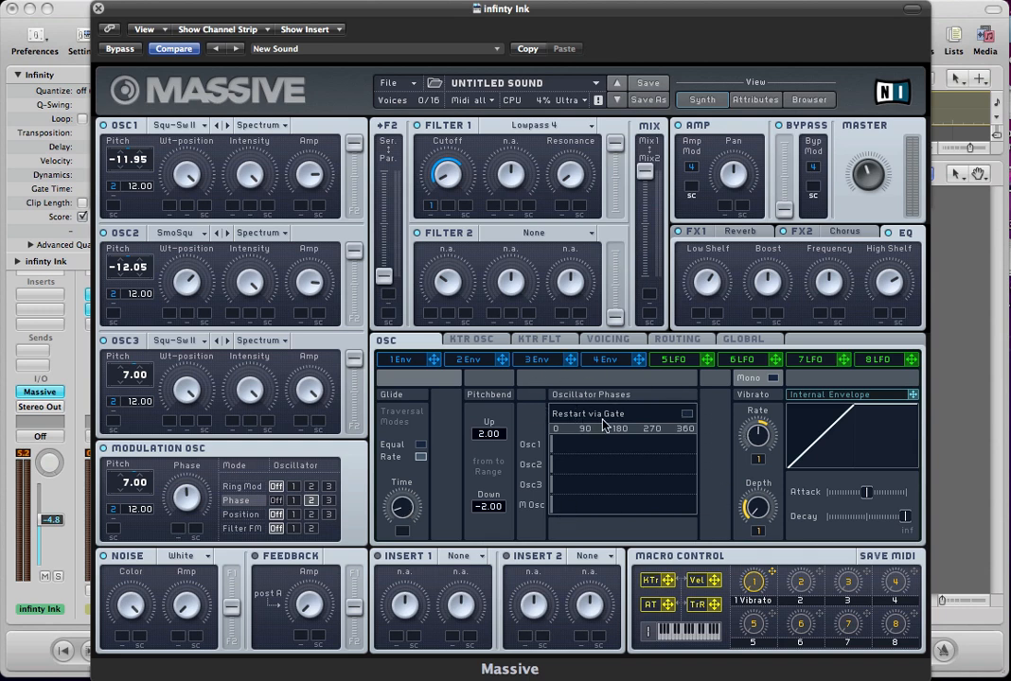
pyautogui.click(687, 416)
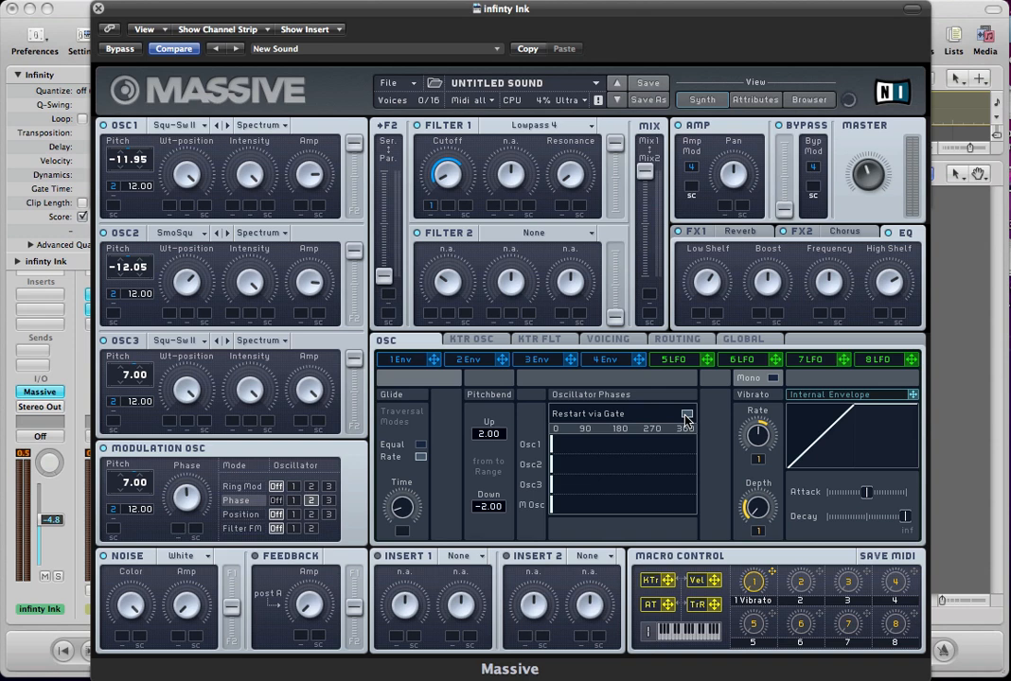
pyautogui.click(686, 416)
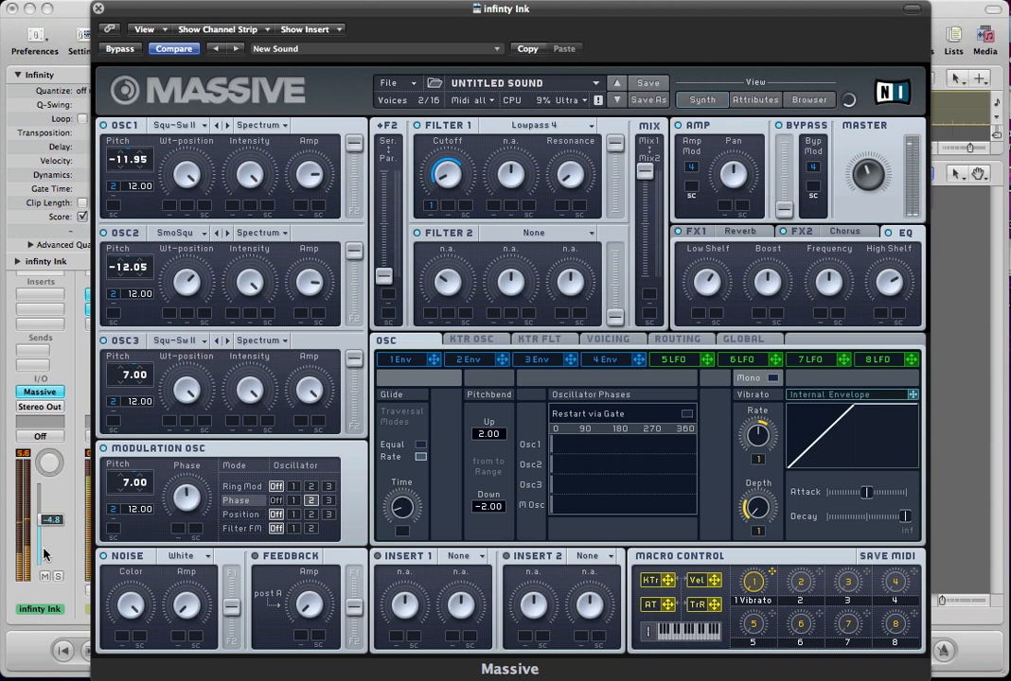
pyautogui.click(687, 417)
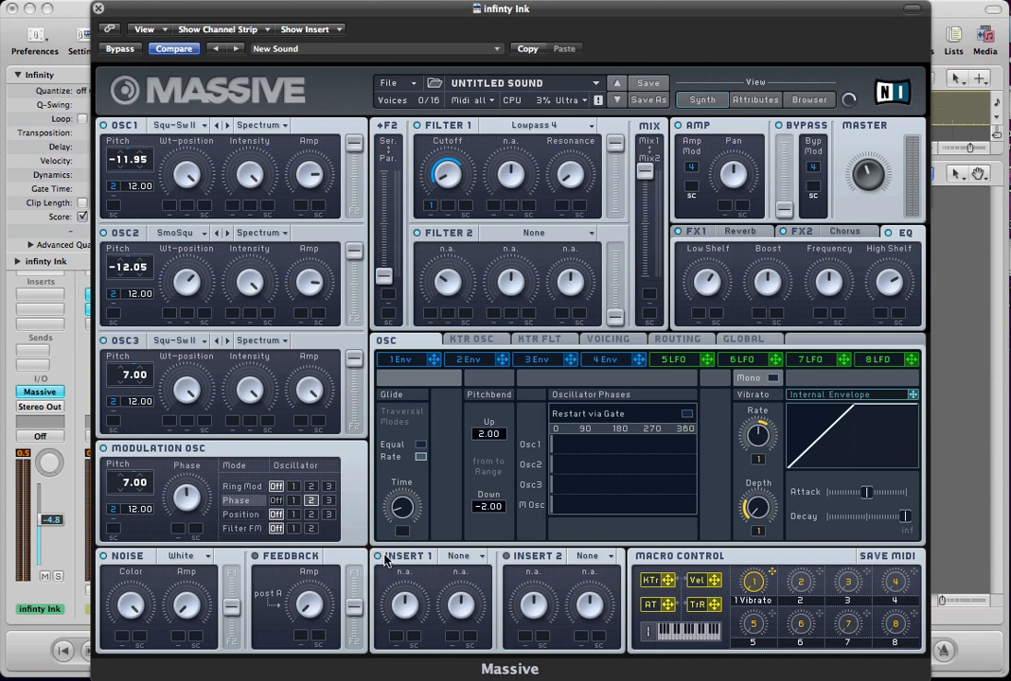
# Load the Clip effect in the Insert 1 slot.
pyautogui.click(458, 556)
pyautogui.click(471, 644)
# Try routing the Modulation Osc's phase modulation to oscillator 3, then return it to oscillator 2.
pyautogui.click(328, 500)
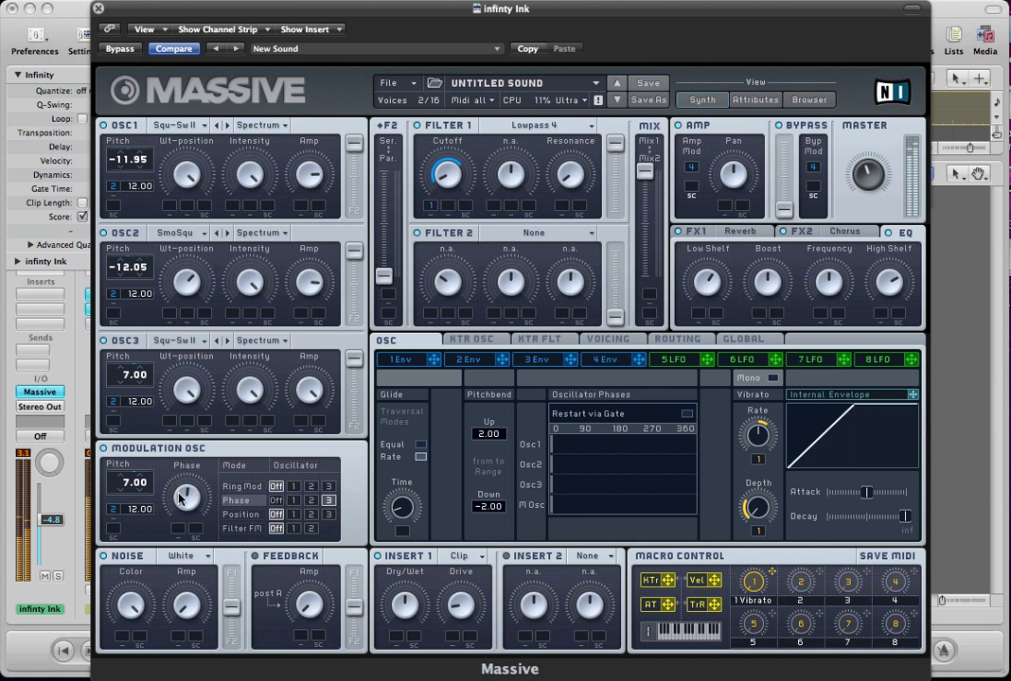
pyautogui.click(312, 501)
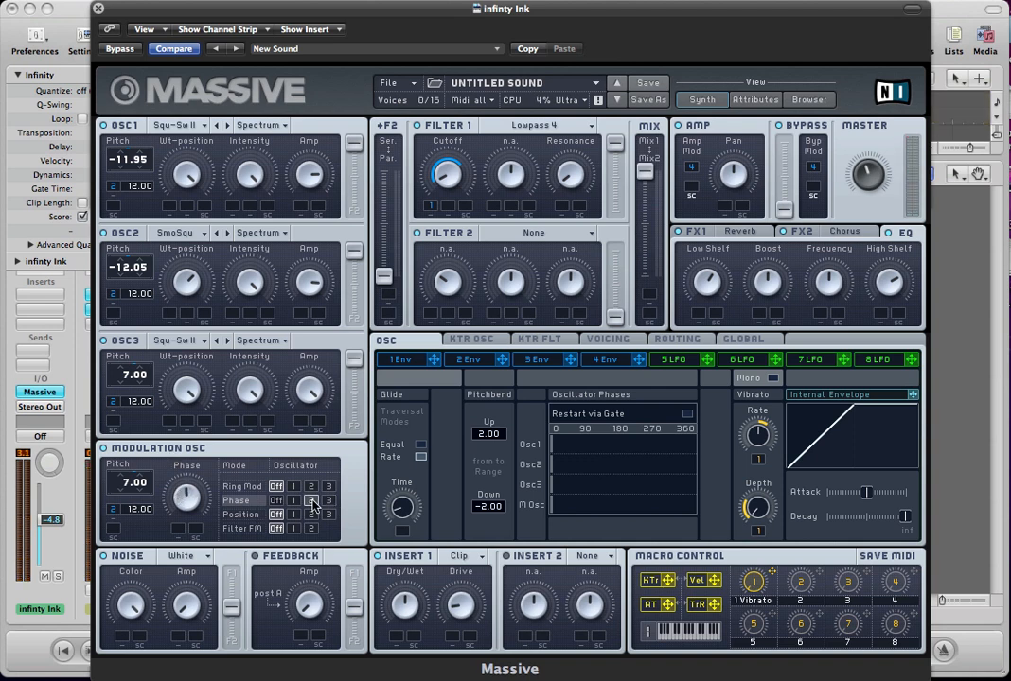